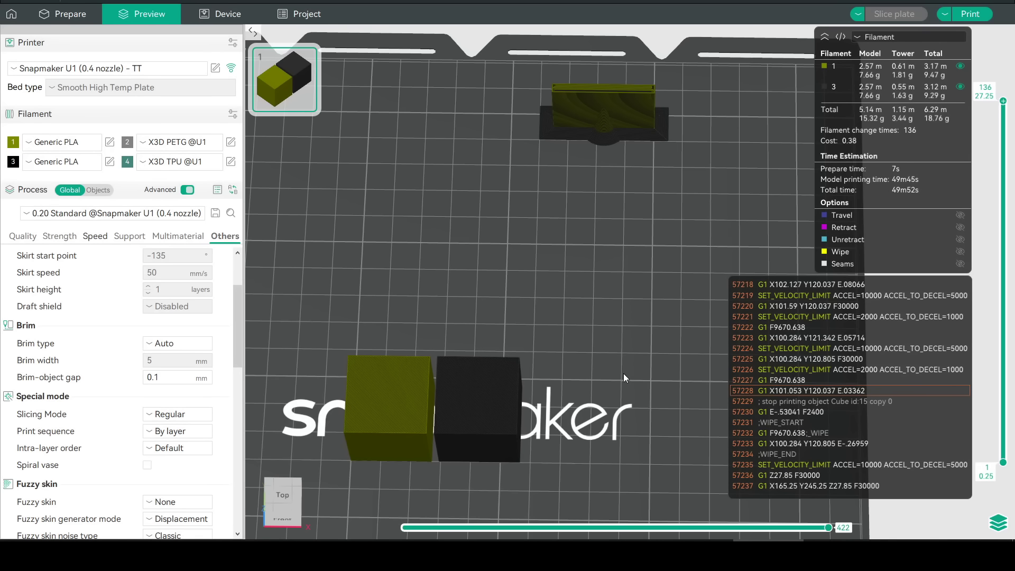
Turn on Travel moves in the sliced preview legend
{"action": "left_click", "coordinate": [918, 215]}
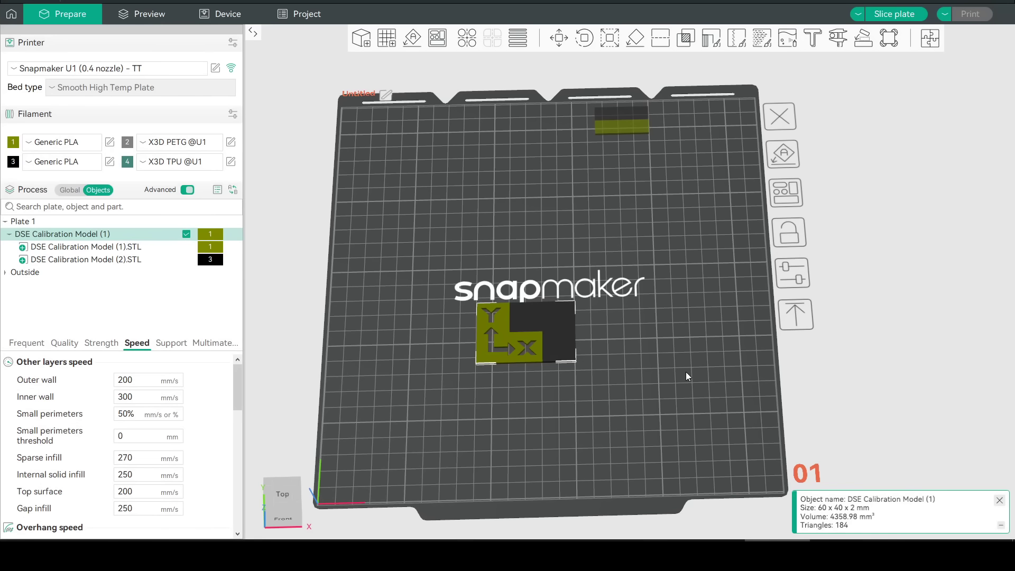
Arrange the calibration model, drag it to the plate's left, and slice with Ctrl+R
{"action": "left_click", "coordinate": [780, 191]}
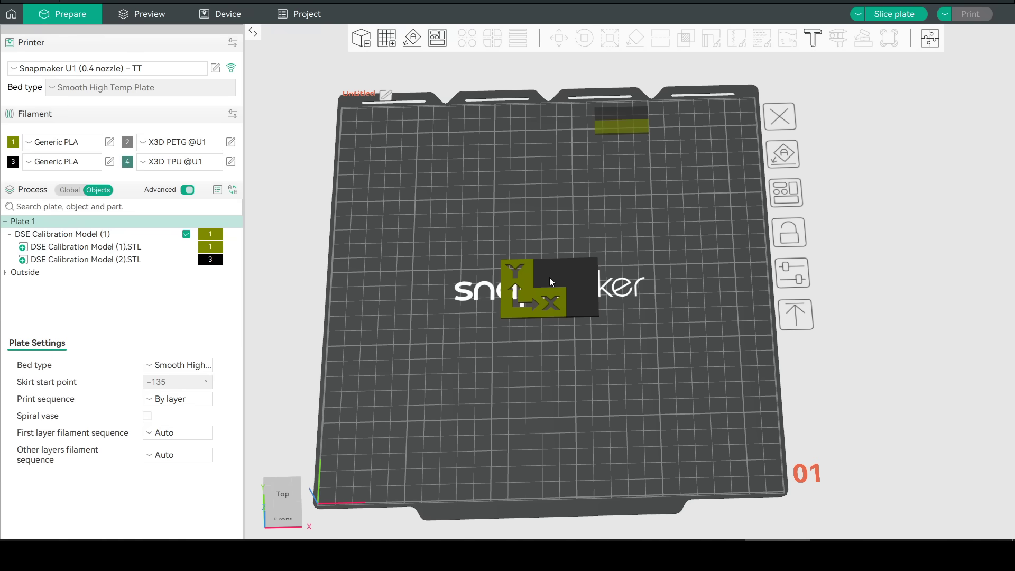
{"action": "left_click_drag", "start_coordinate": [549, 277], "coordinate": [554, 256]}
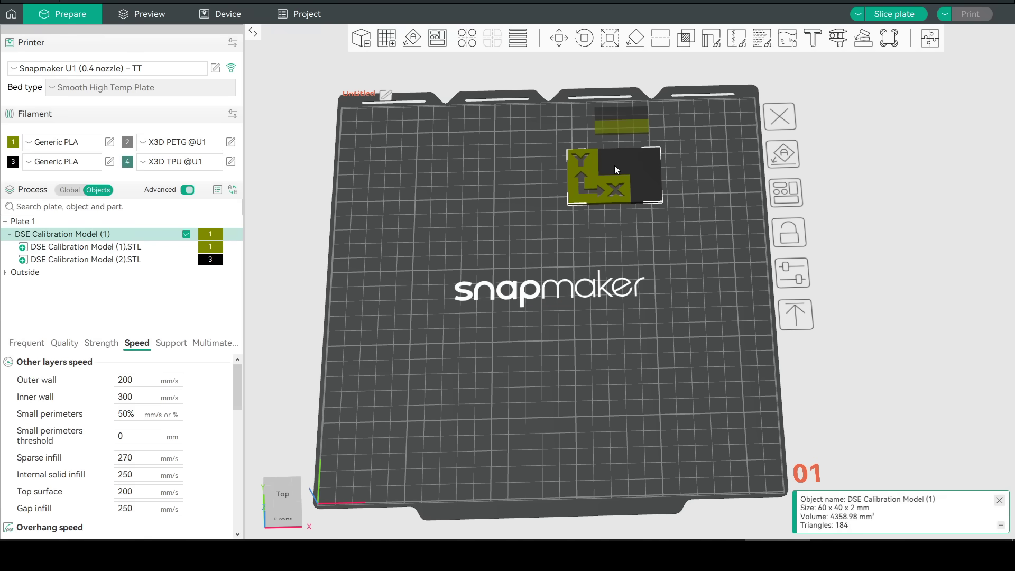
{"action": "scroll", "coordinate": [651, 227], "scroll_direction": "up", "scroll_amount": 5}
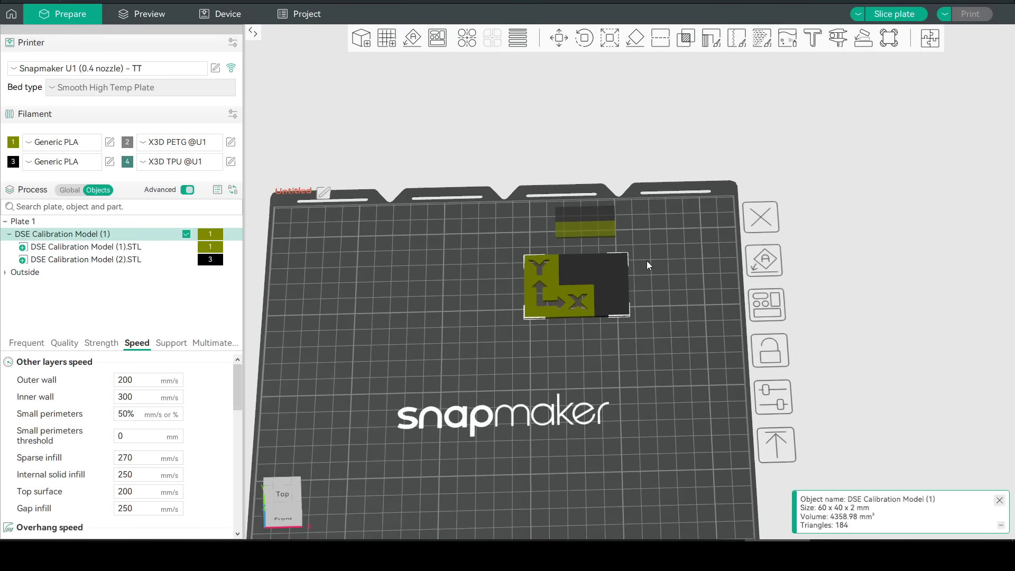
{"action": "scroll", "coordinate": [852, 304], "scroll_direction": "down", "scroll_amount": 2}
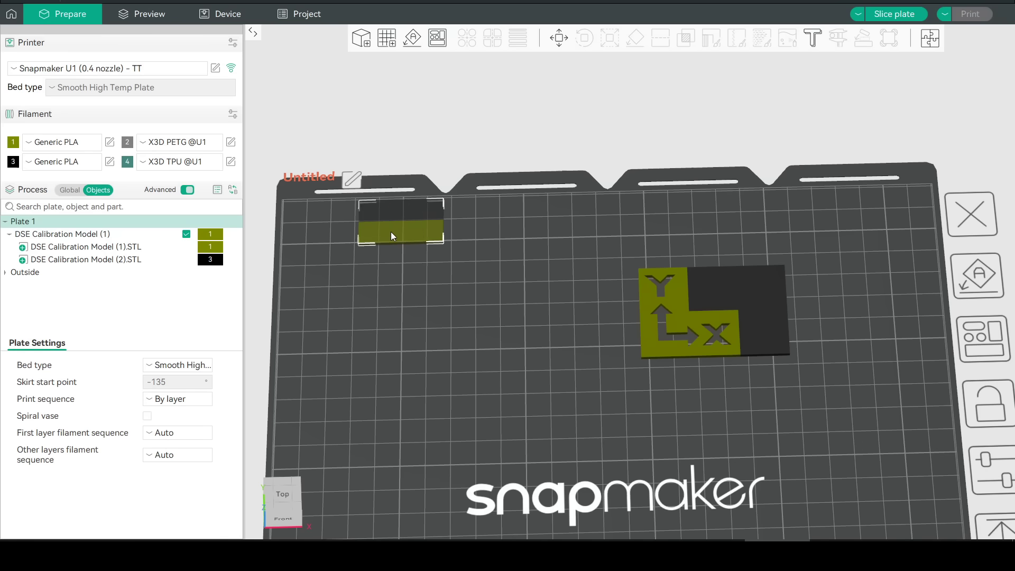
{"action": "left_click", "coordinate": [730, 372]}
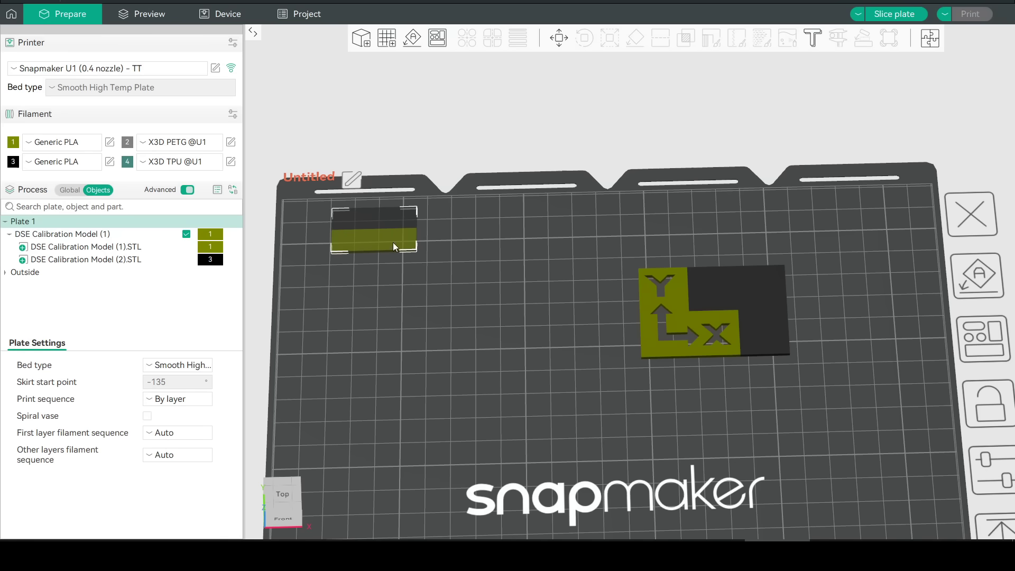
{"action": "left_click_drag", "start_coordinate": [688, 292], "coordinate": [360, 282]}
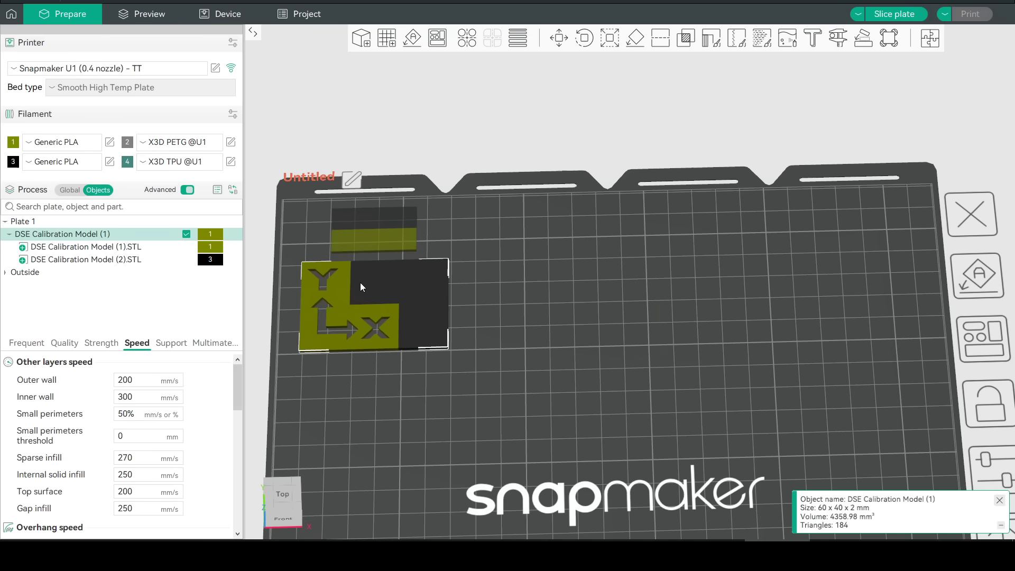
{"action": "key", "text": "ctrl+r"}
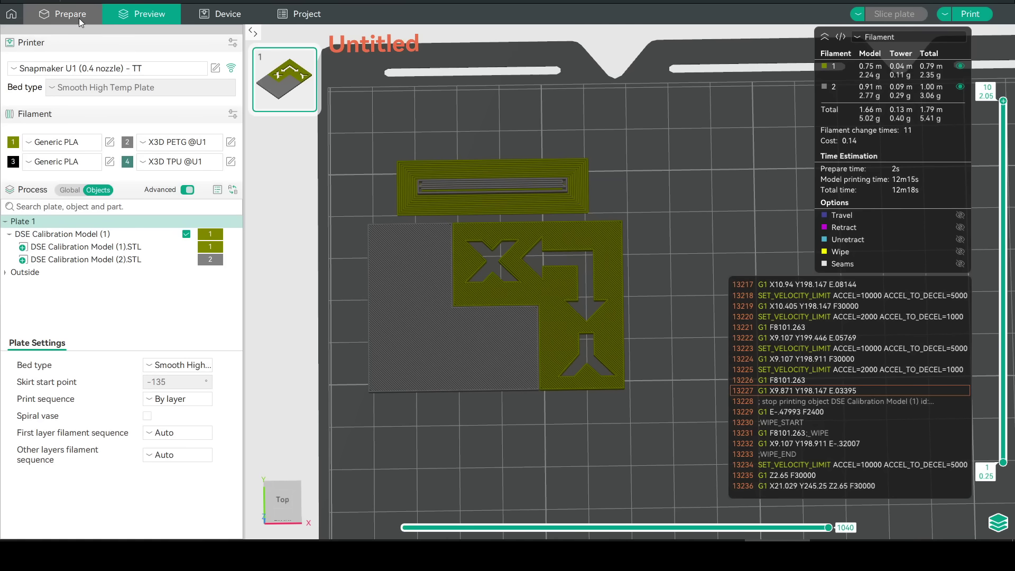
Rotate the calibration model around its Z axis, then re-slice to view its layers
{"action": "key", "text": "Tab"}
{"action": "left_click", "coordinate": [582, 237]}
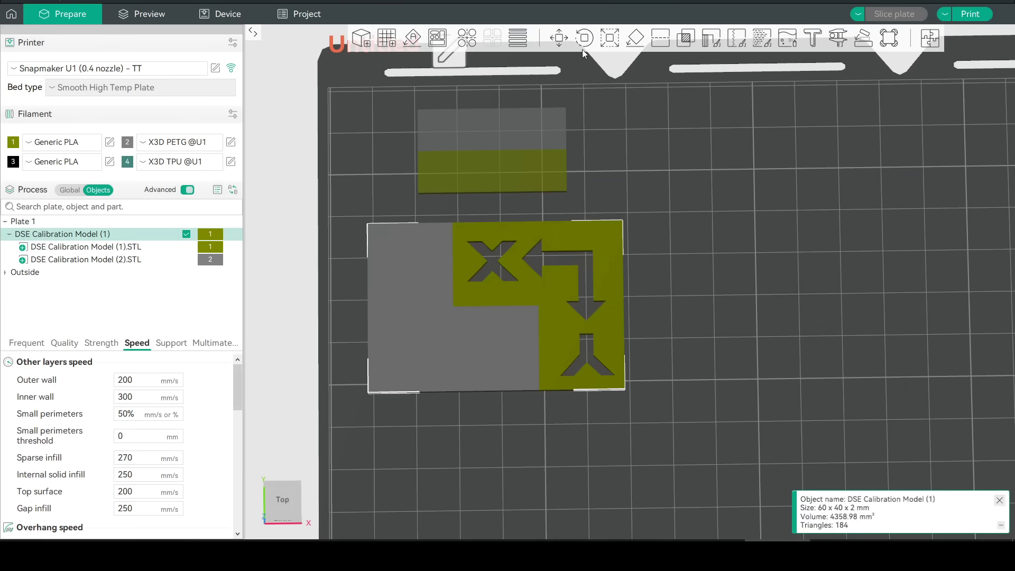
{"action": "key", "text": "r"}
{"action": "left_click_drag", "start_coordinate": [670, 305], "coordinate": [307, 305]}
{"action": "left_click", "coordinate": [785, 188]}
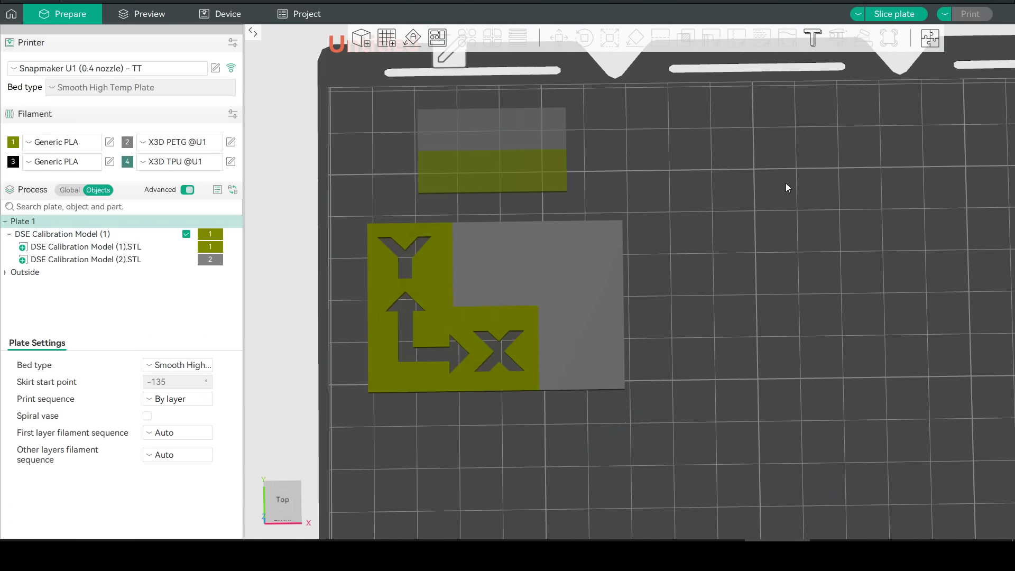
{"action": "key", "text": "Tab"}
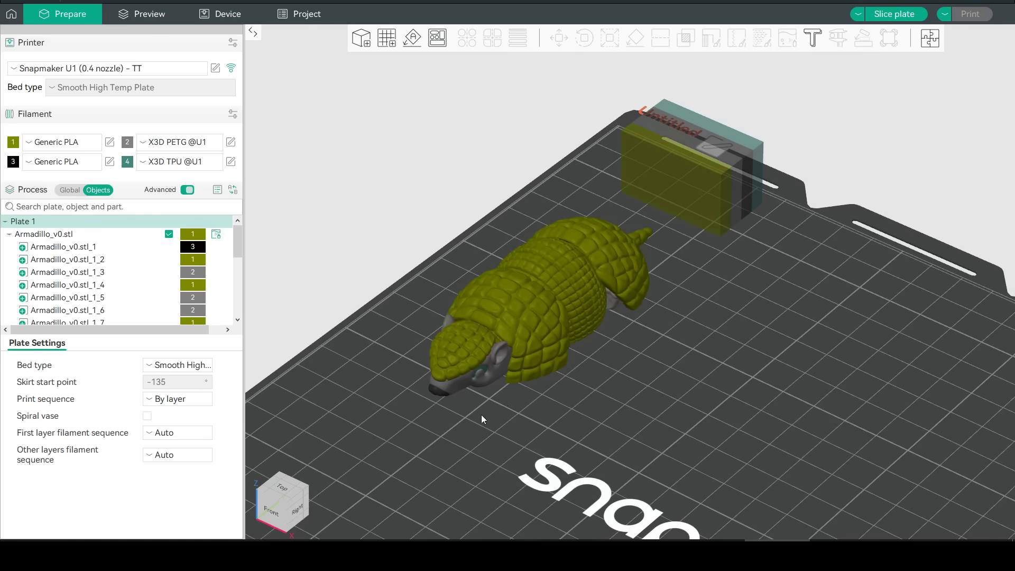
{"action": "scroll", "coordinate": [481, 414], "scroll_direction": "up", "scroll_amount": 10}
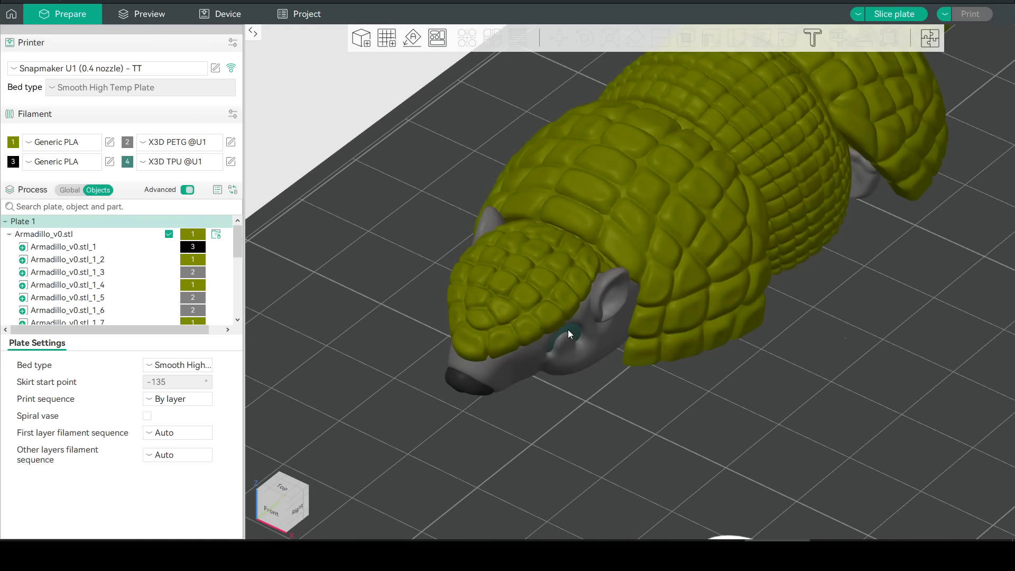
Select the Armadillo model and turn it around its vertical axis with the Rotate tool
{"action": "scroll", "coordinate": [765, 346], "scroll_direction": "down", "scroll_amount": 5}
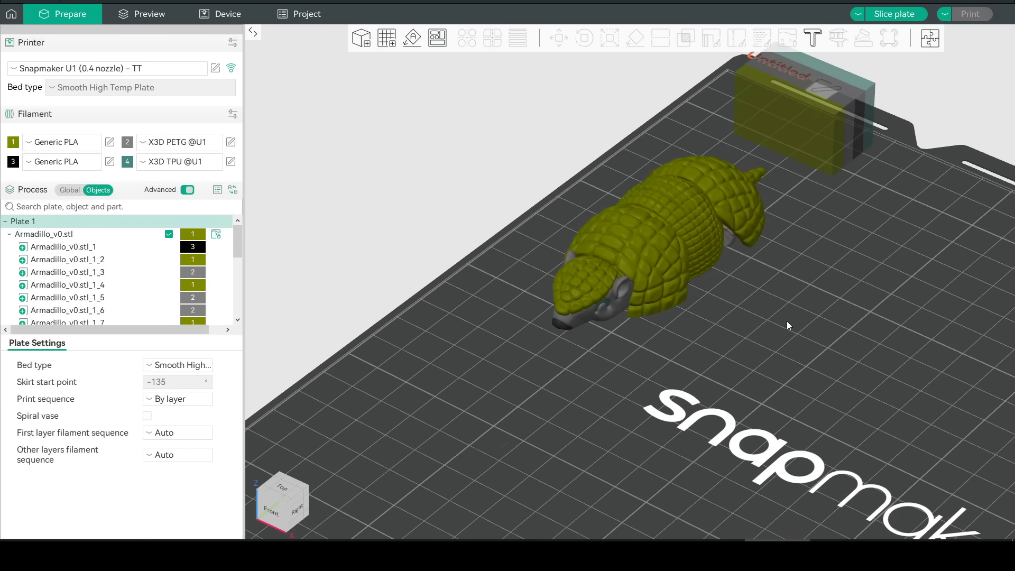
{"action": "middle_click_drag", "start_coordinate": [786, 321], "coordinate": [739, 415]}
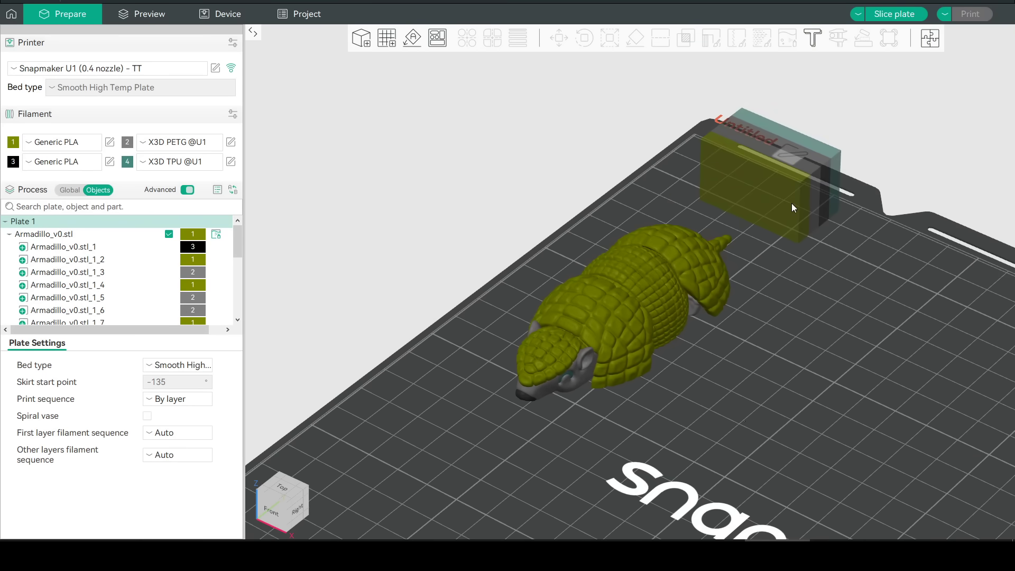
{"action": "left_click", "coordinate": [638, 274]}
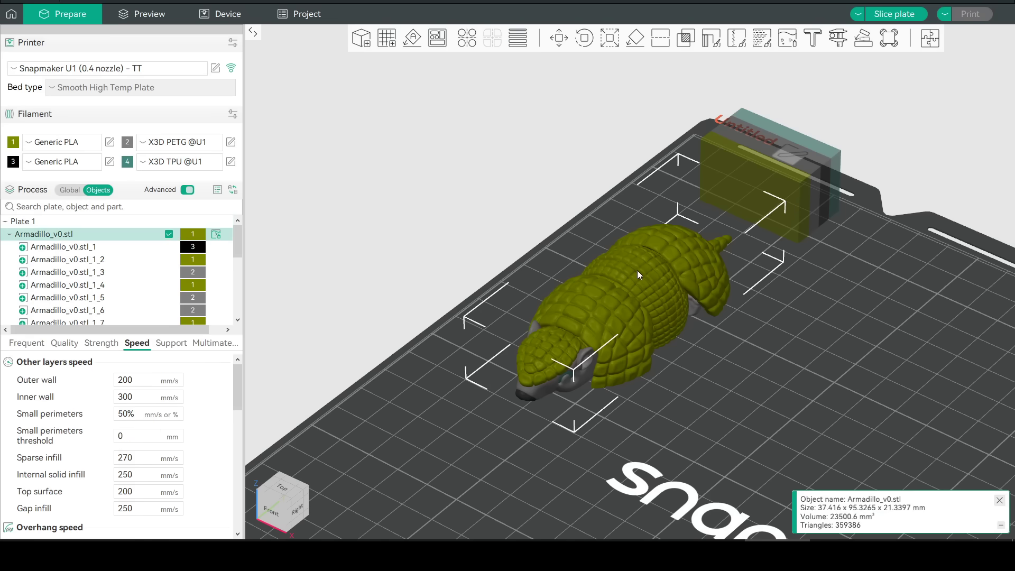
{"action": "left_click", "coordinate": [584, 40]}
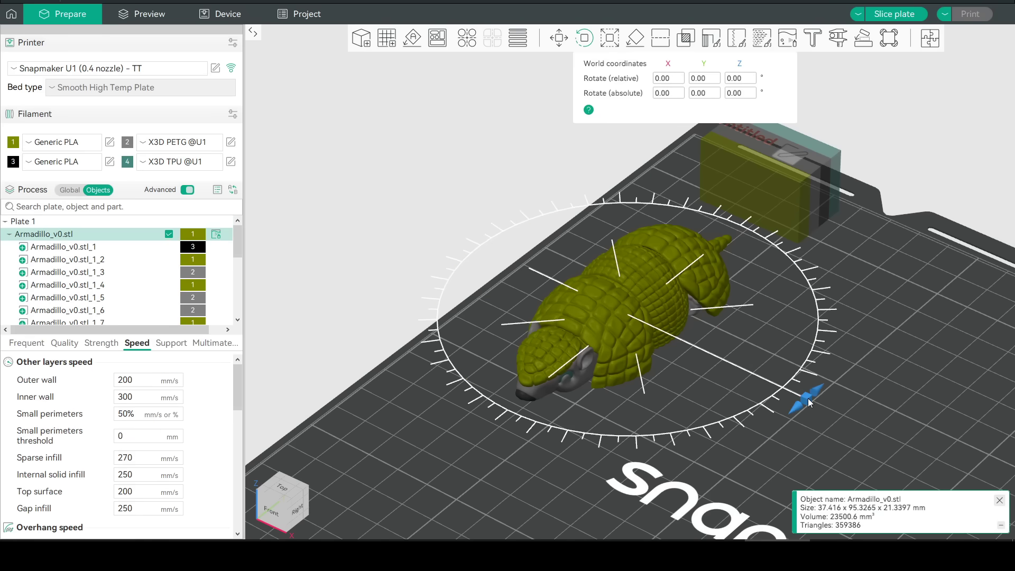
{"action": "left_click_drag", "start_coordinate": [807, 398], "coordinate": [476, 240]}
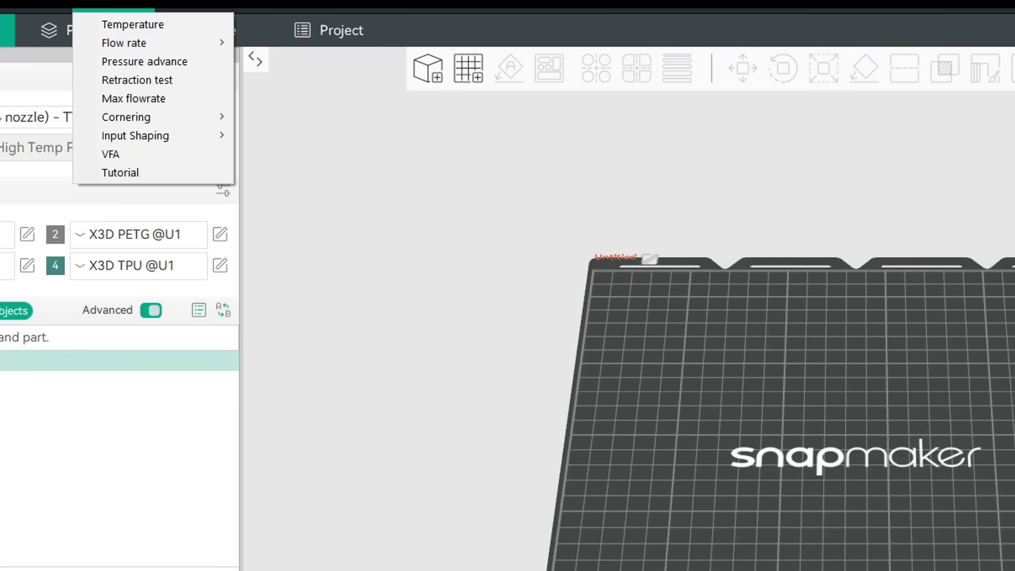
Start a Temperature calibration, setting start 230 °C and end 190 °C
{"action": "left_click", "coordinate": [135, 24]}
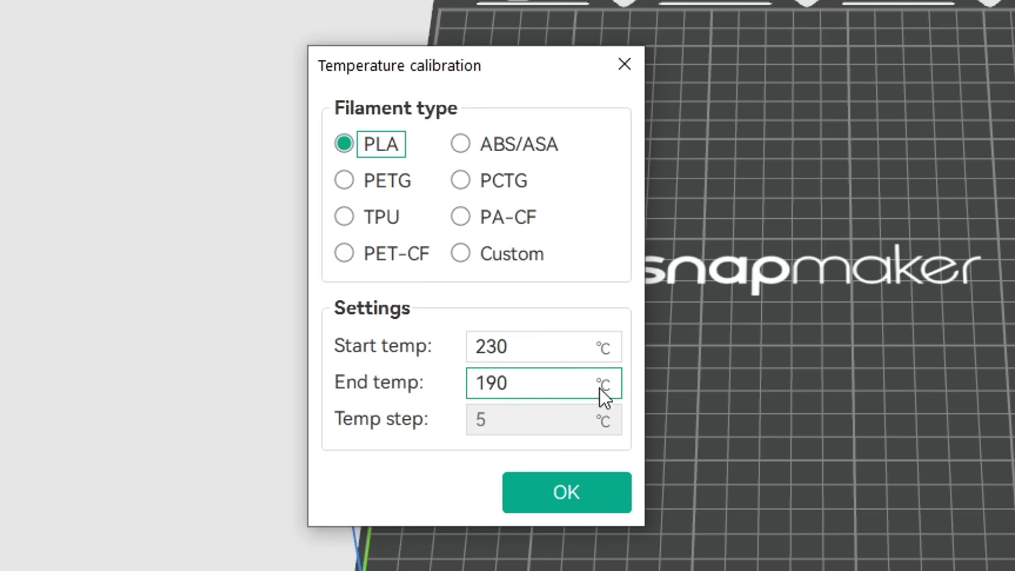
{"action": "left_click_drag", "start_coordinate": [538, 349], "coordinate": [469, 344]}
{"action": "left_click", "coordinate": [528, 381]}
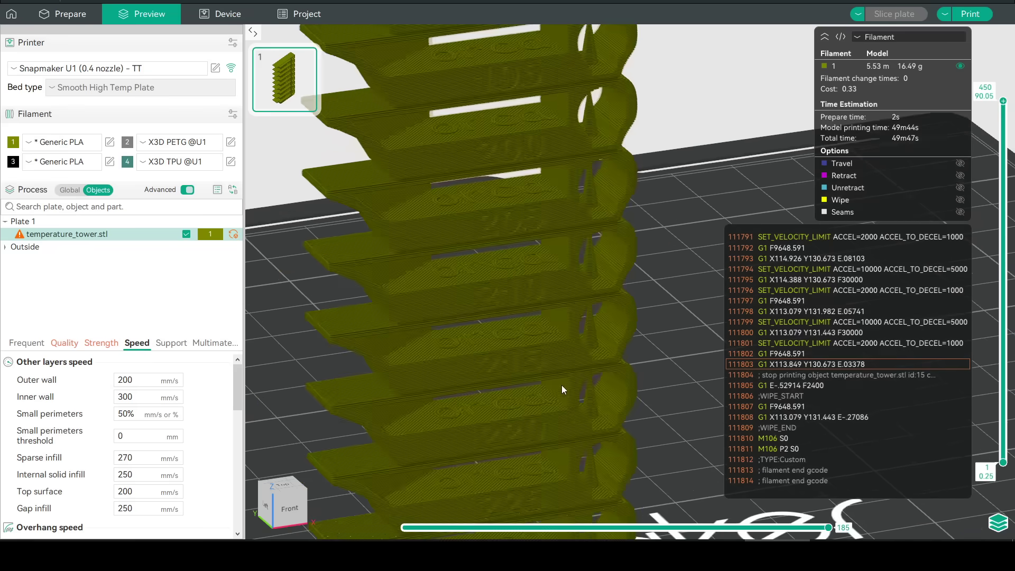
Zoom the plate view around the Support_test (3) model
{"action": "scroll", "coordinate": [461, 273], "scroll_direction": "down", "scroll_amount": 6}
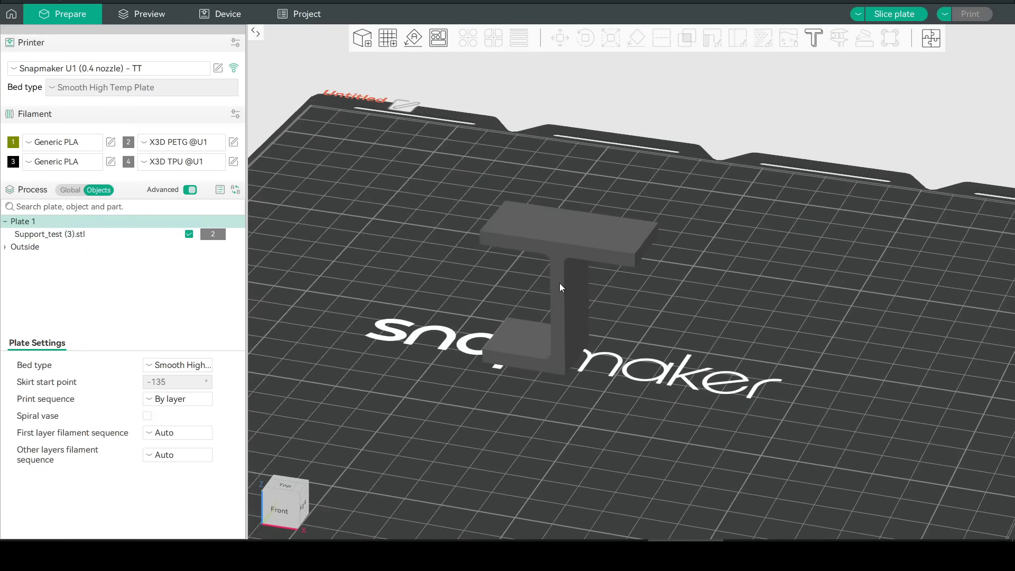
Enable support generation in the global settings with Normal (auto) support type
{"action": "left_click", "coordinate": [190, 265]}
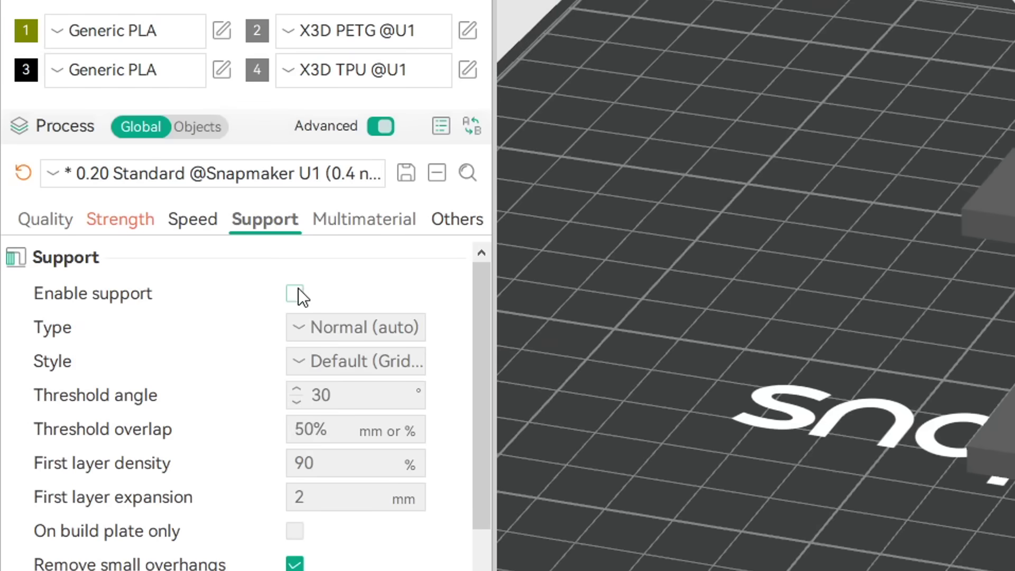
{"action": "left_click", "coordinate": [296, 291]}
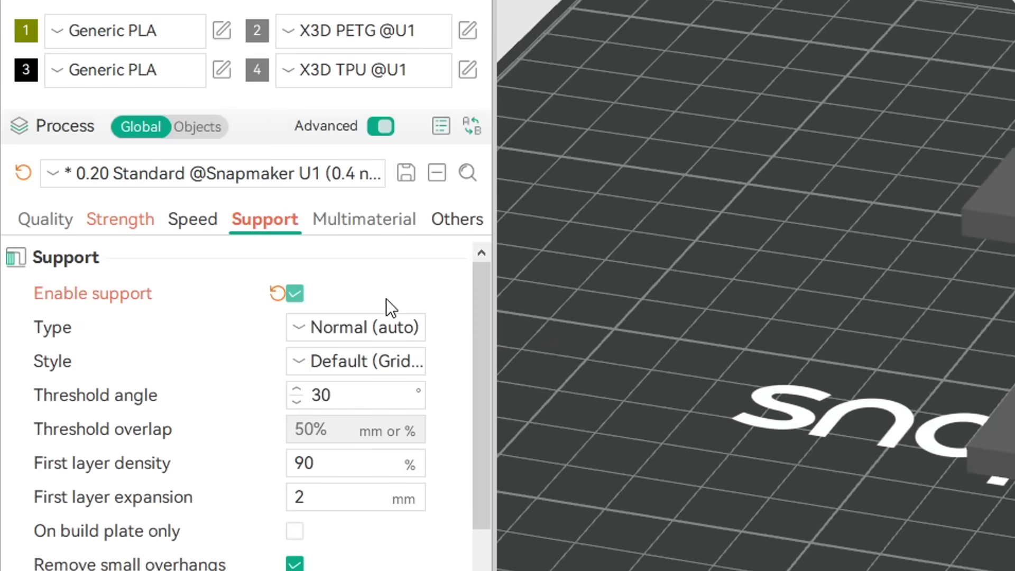
{"action": "left_click", "coordinate": [369, 325]}
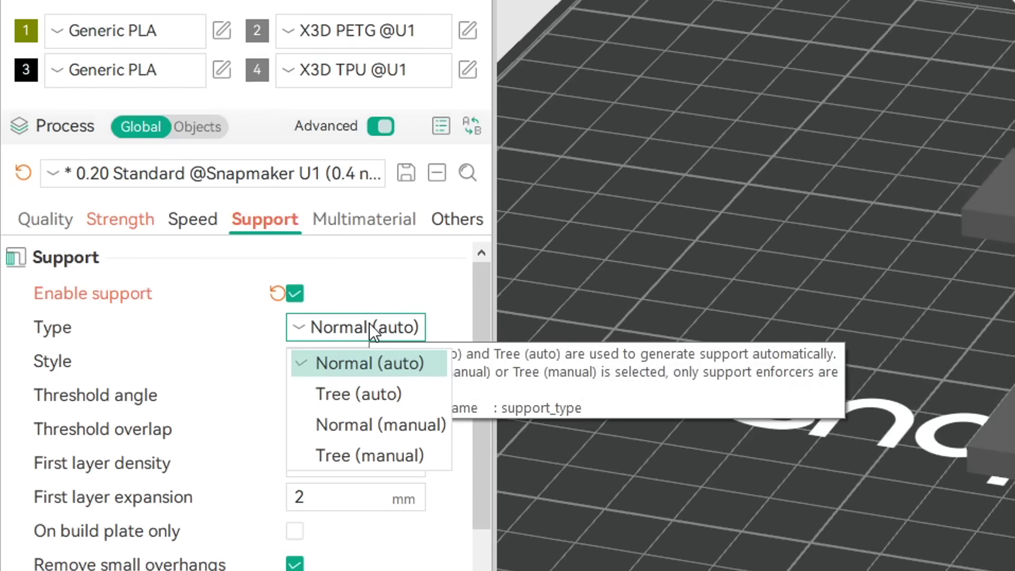
{"action": "left_click", "coordinate": [387, 296]}
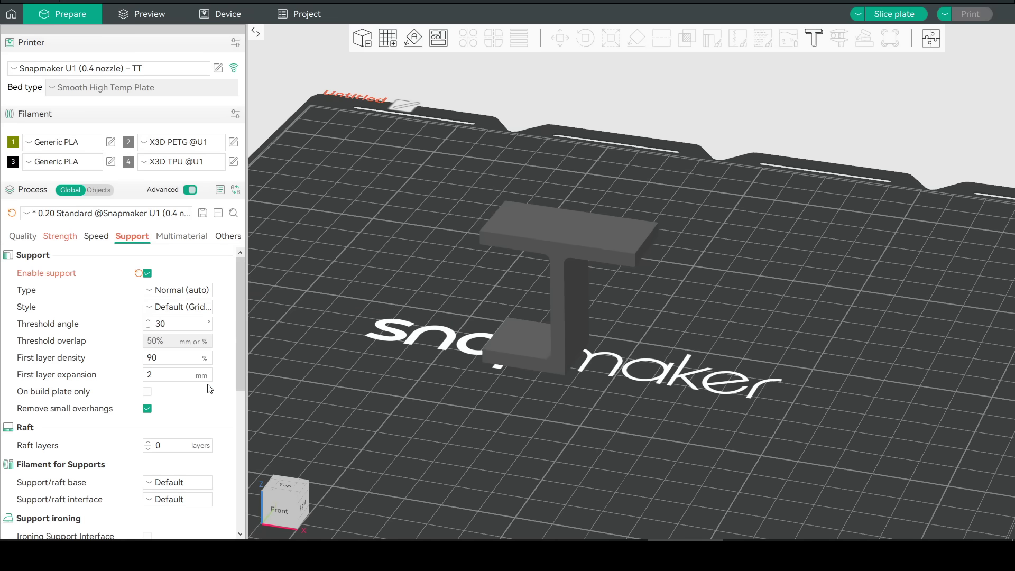
{"action": "scroll", "coordinate": [417, 521], "scroll_direction": "down", "scroll_amount": 5}
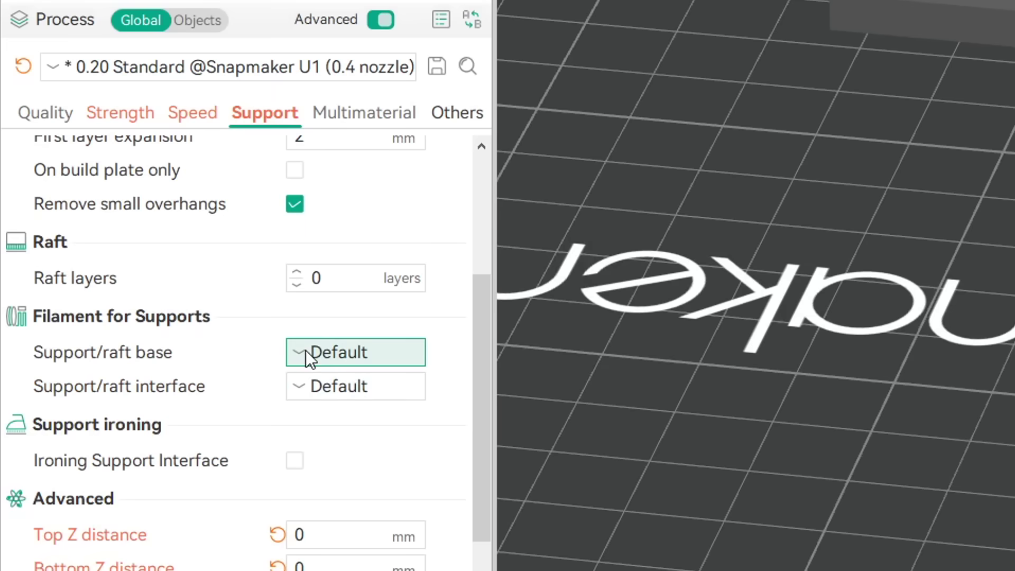
Print support base and interface in filament 1 PLA, then step the preview to layer 94
{"action": "left_click", "coordinate": [153, 355]}
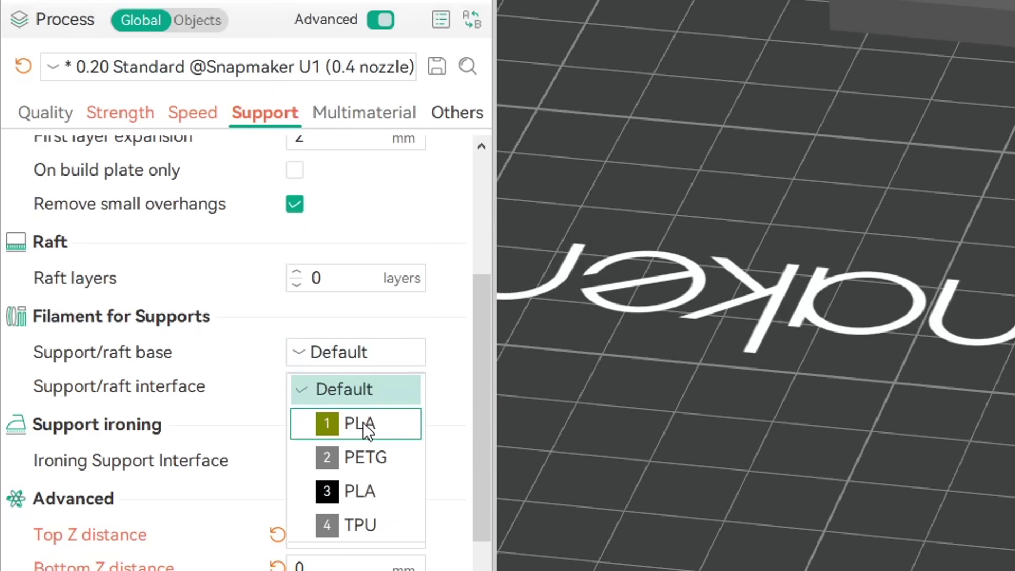
{"action": "left_click", "coordinate": [168, 391]}
{"action": "left_click", "coordinate": [358, 385]}
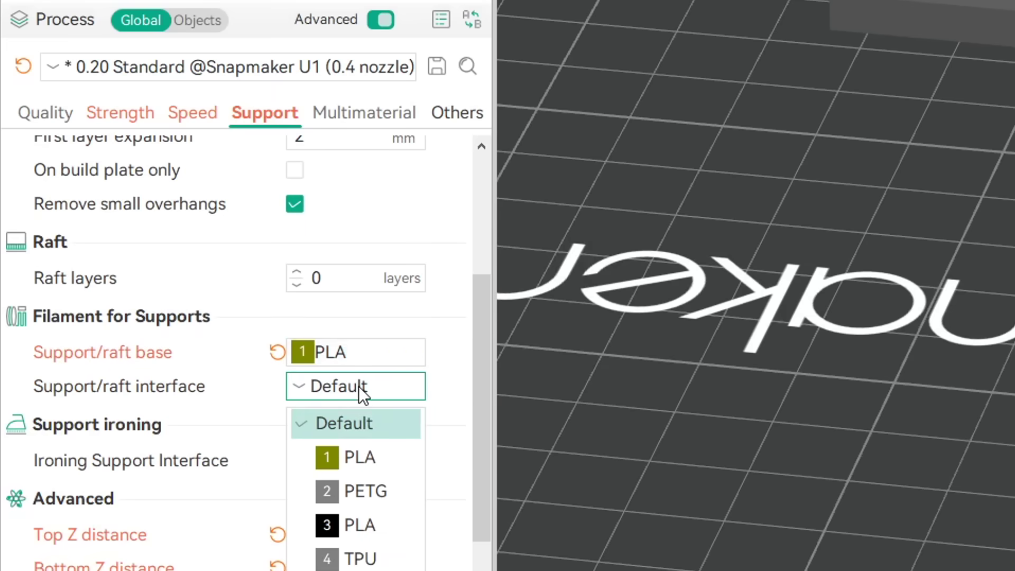
{"action": "left_click", "coordinate": [358, 455]}
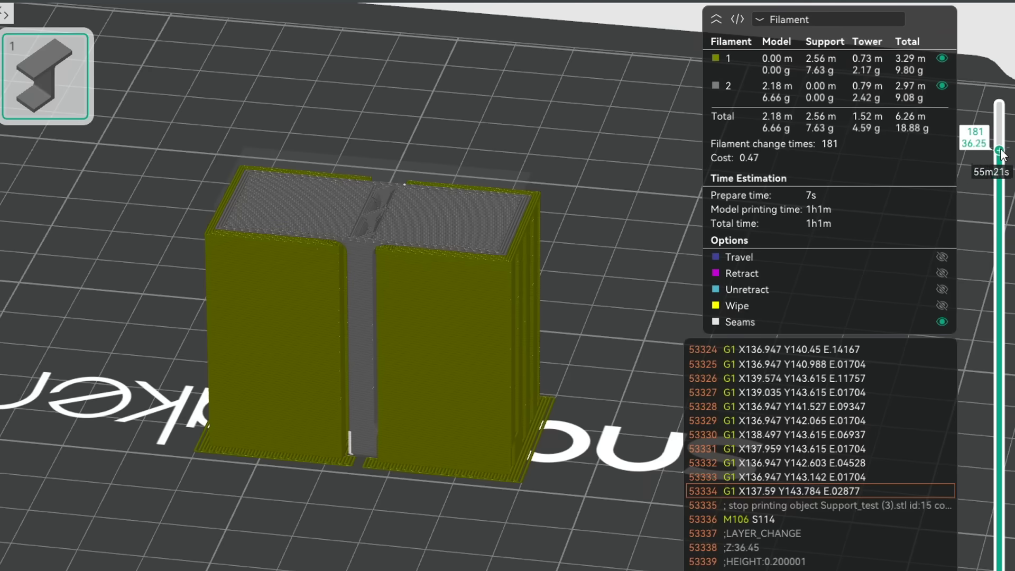
{"action": "left_click_drag", "start_coordinate": [988, 190], "coordinate": [999, 358]}
{"action": "left_click_drag", "start_coordinate": [464, 555], "coordinate": [465, 570]}
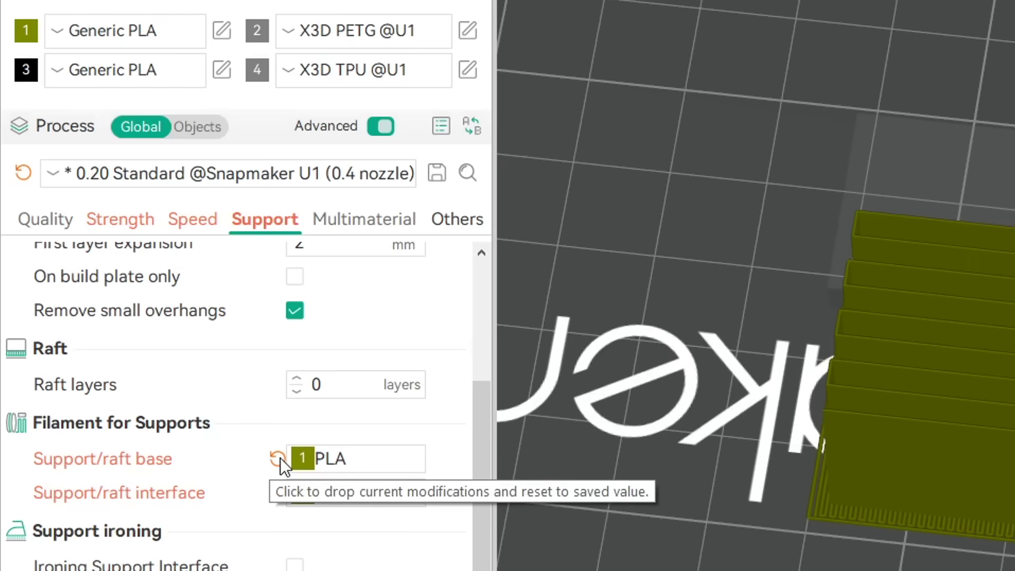
Reset the support base filament to Default and inspect the interface layers around layer 71
{"action": "left_click", "coordinate": [280, 457]}
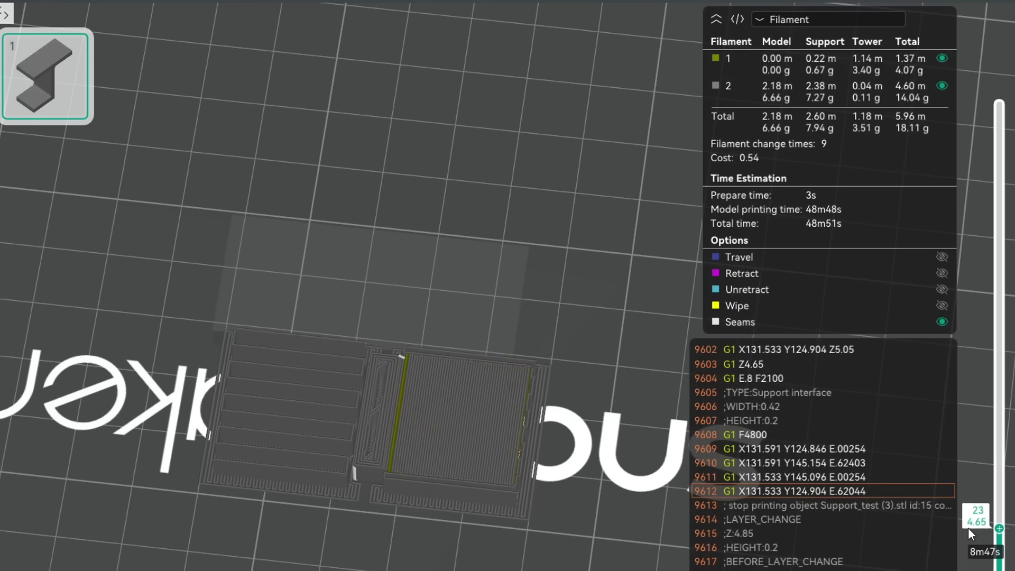
{"action": "scroll", "coordinate": [968, 528], "scroll_direction": "up", "scroll_amount": 1}
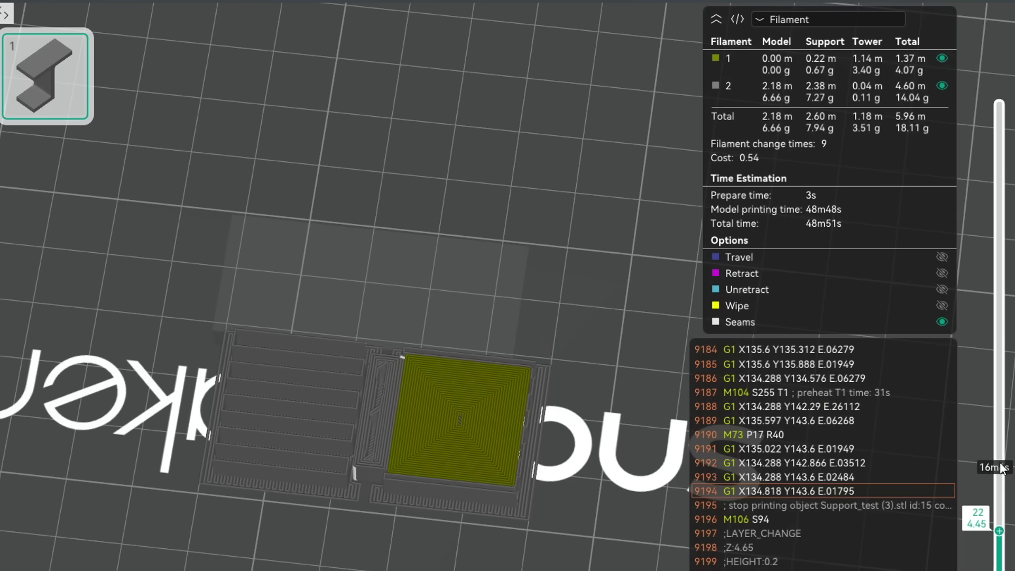
{"action": "left_click_drag", "start_coordinate": [999, 530], "coordinate": [1012, 158]}
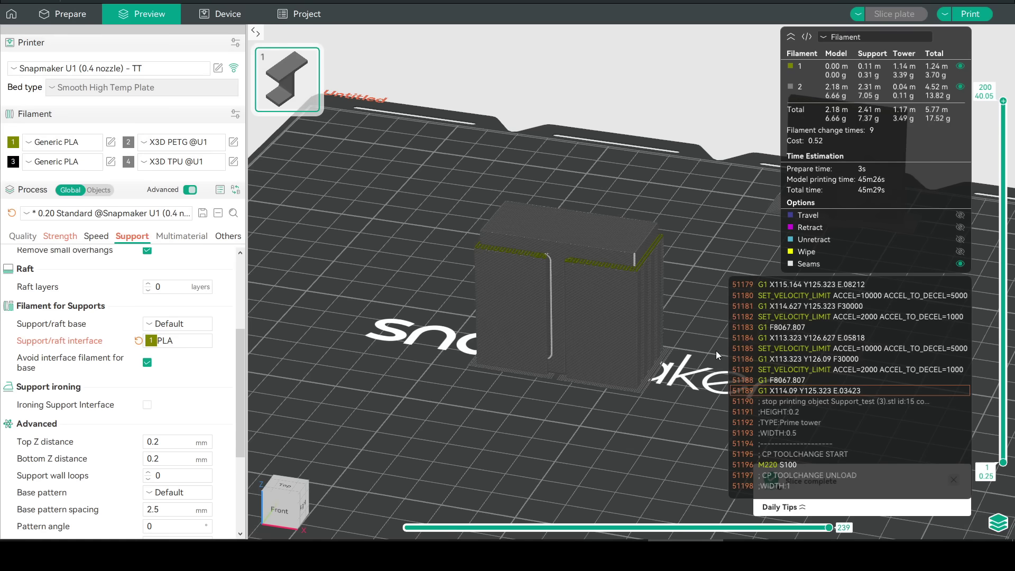
{"action": "scroll", "coordinate": [588, 272], "scroll_direction": "up", "scroll_amount": 10}
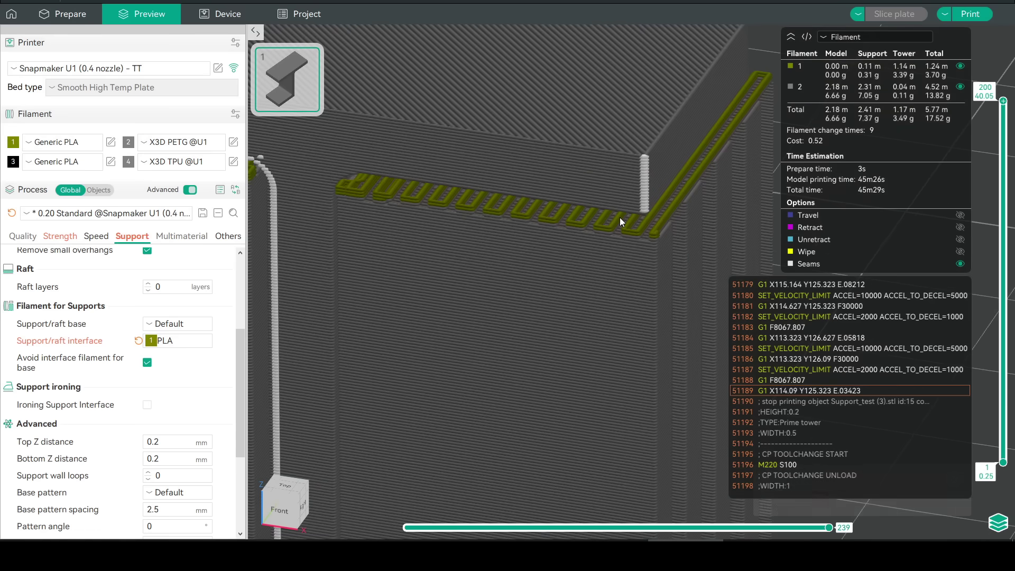
{"action": "scroll", "coordinate": [619, 218], "scroll_direction": "down", "scroll_amount": 6}
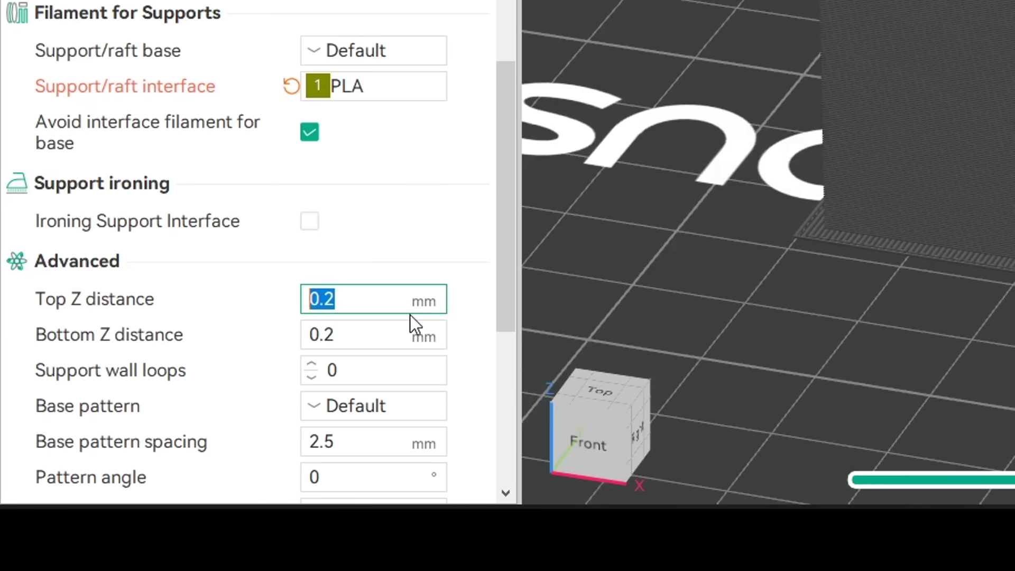
Set top and bottom Z distances and top and bottom interface spacings to 0
{"action": "type", "text": "0"}
{"action": "key", "text": "Tab"}
{"action": "type", "text": "0"}
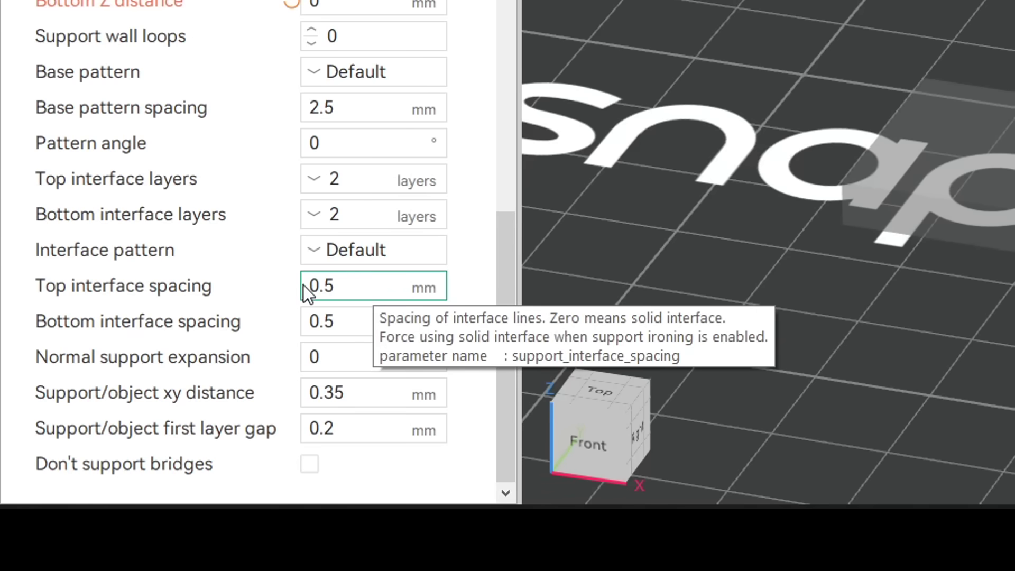
{"action": "left_click_drag", "start_coordinate": [303, 285], "coordinate": [300, 322]}
{"action": "type", "text": "0"}
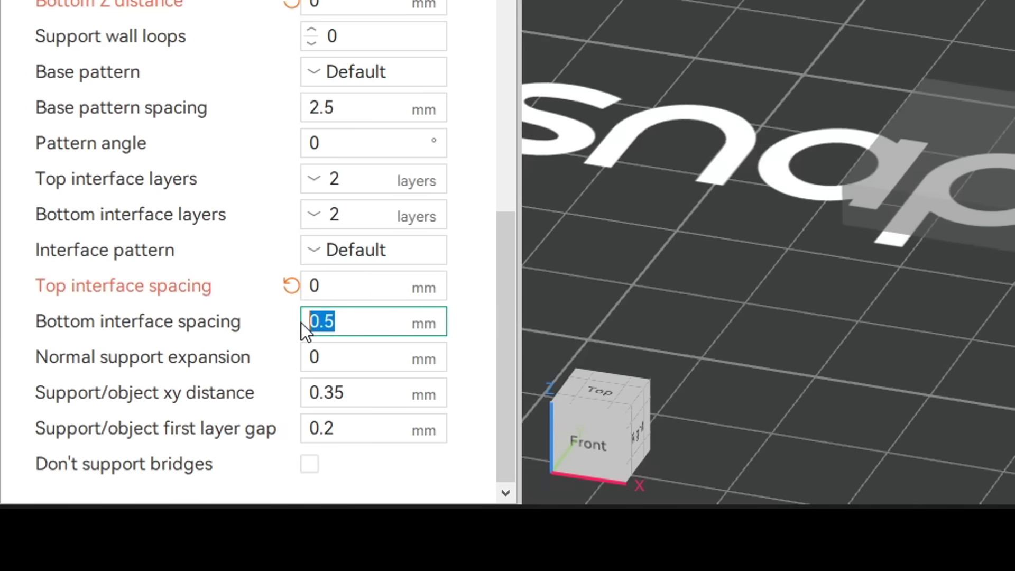
{"action": "type", "text": "0"}
{"action": "key", "text": "Return"}
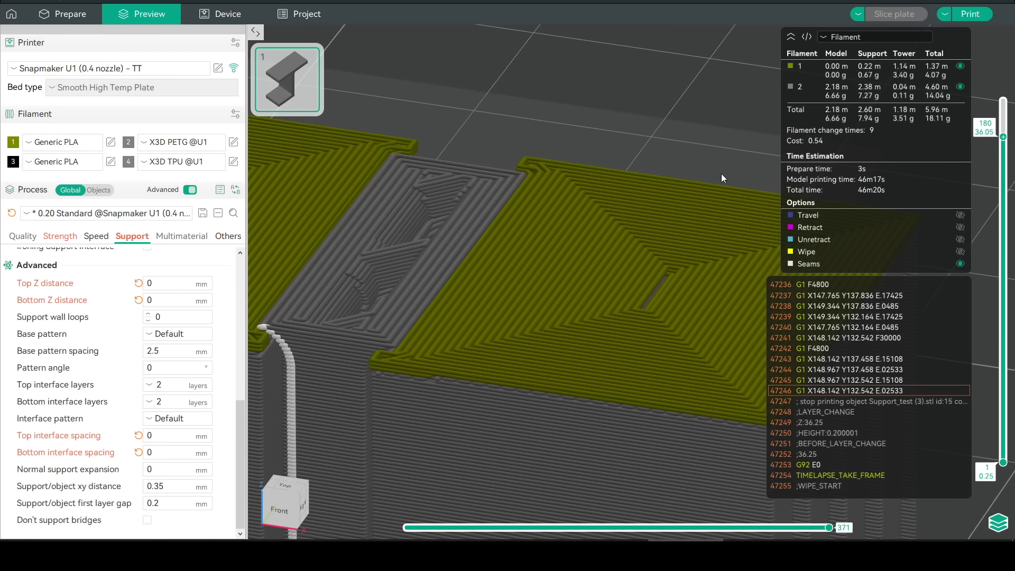
Set the external bridge speed to 10 mm/s and reslice
{"action": "scroll", "coordinate": [703, 156], "scroll_direction": "down", "scroll_amount": 5}
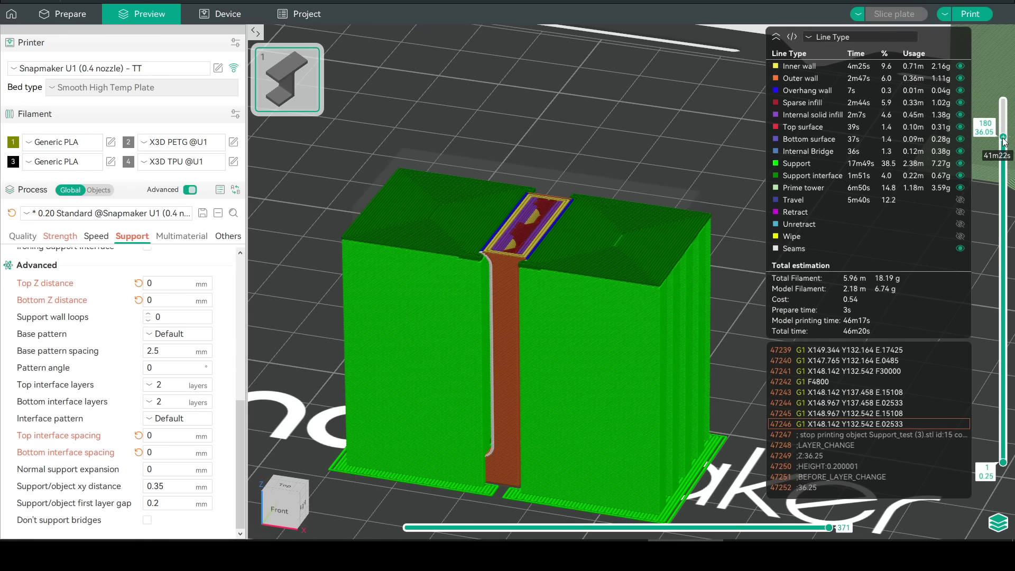
{"action": "scroll", "coordinate": [1003, 141], "scroll_direction": "up", "scroll_amount": 1}
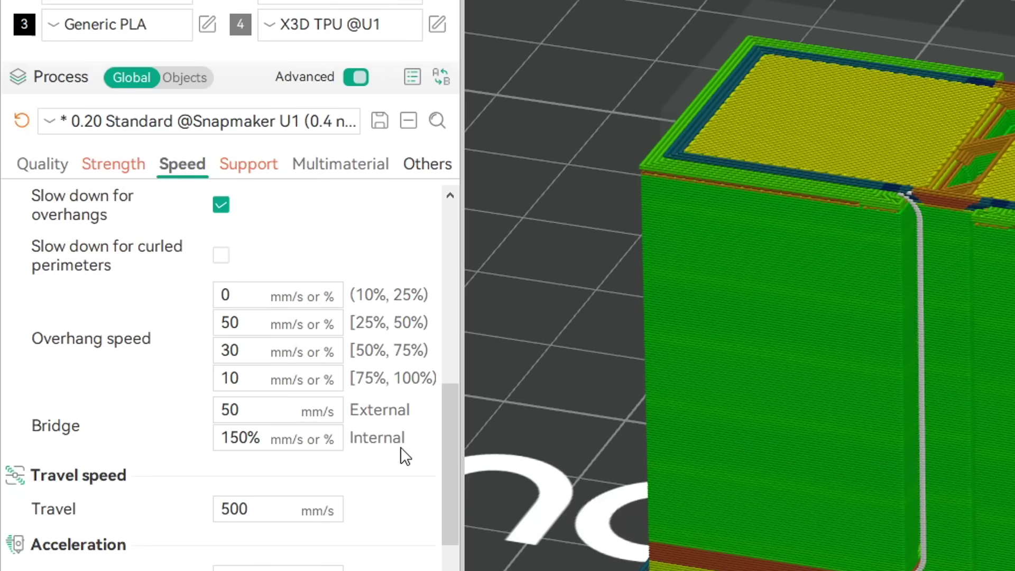
{"action": "double_click", "coordinate": [228, 414]}
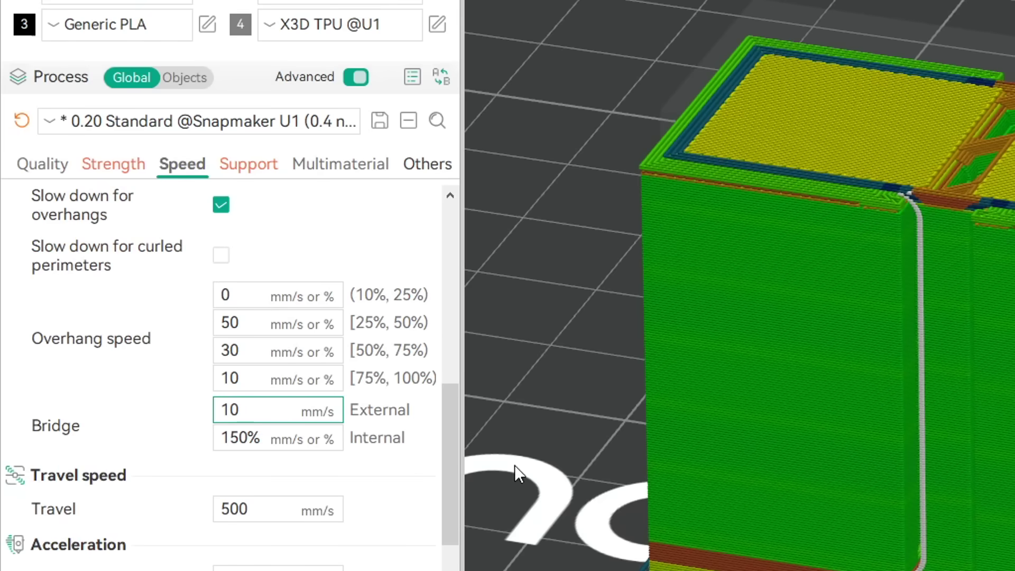
{"action": "type", "text": "10"}
{"action": "key", "text": "Return"}
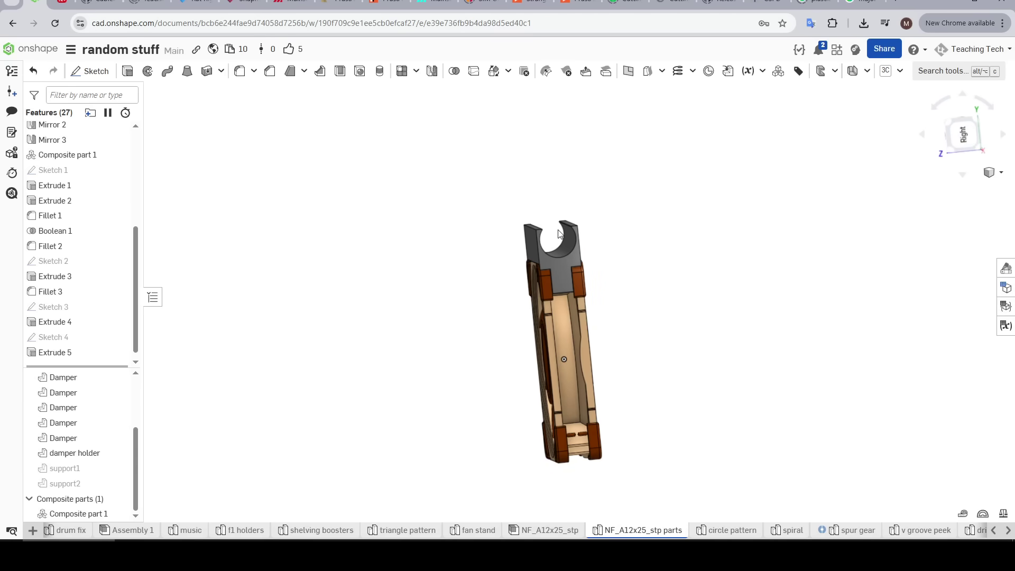
Hide the Damper parts so only the holder and supports remain, and select a flat holder face
{"action": "right_click_drag", "start_coordinate": [559, 234], "coordinate": [370, 289]}
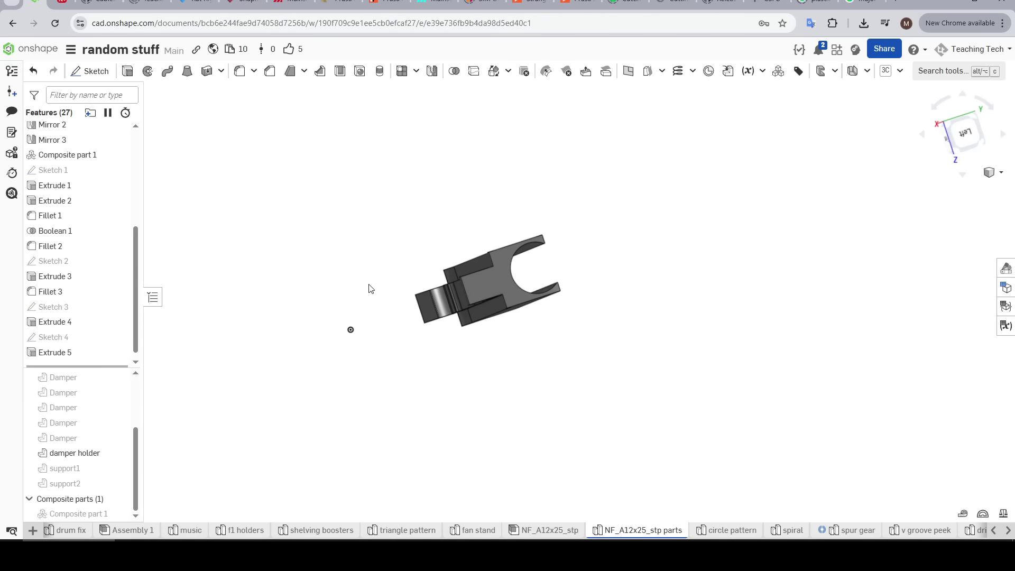
{"action": "scroll", "coordinate": [452, 296], "scroll_direction": "up", "scroll_amount": 5}
{"action": "left_click", "coordinate": [451, 306]}
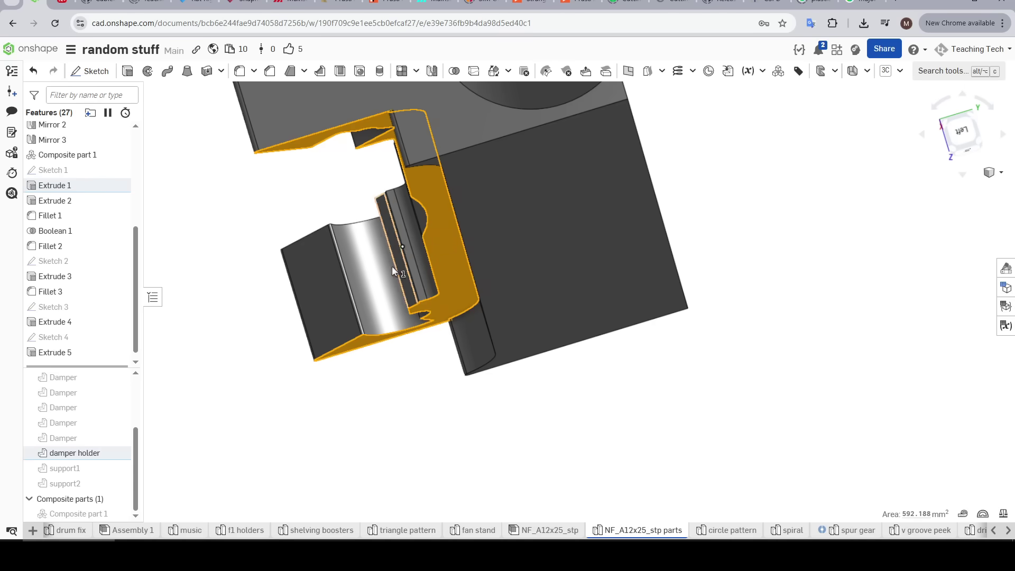
{"action": "scroll", "coordinate": [391, 265], "scroll_direction": "down", "scroll_amount": 2}
Orbit the holder to check the 11 mm bore and view the supports from below and above
{"action": "right_click_drag", "start_coordinate": [392, 265], "coordinate": [602, 199]}
{"action": "left_click", "coordinate": [389, 348]}
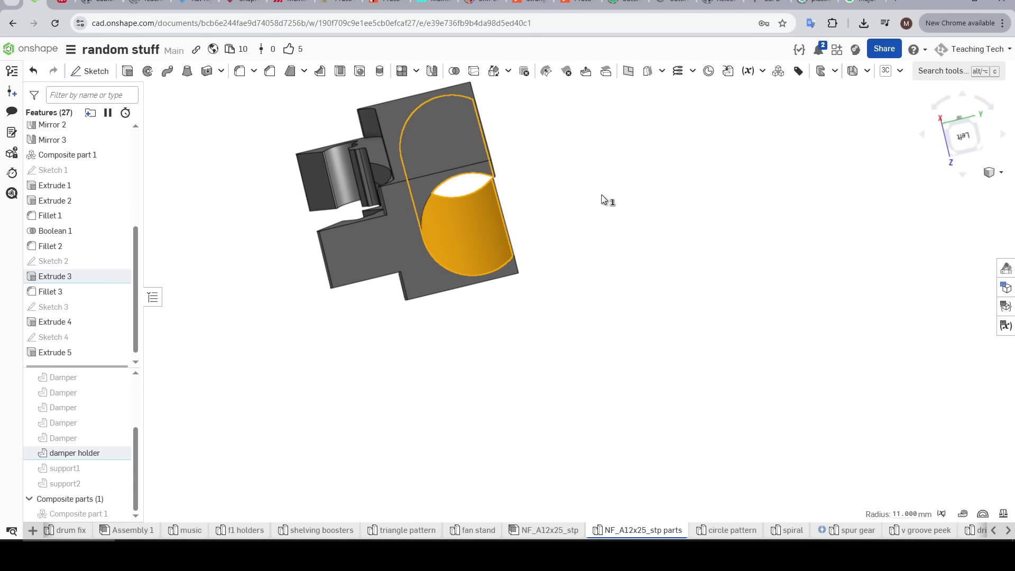
{"action": "right_click_drag", "start_coordinate": [369, 382], "coordinate": [489, 379]}
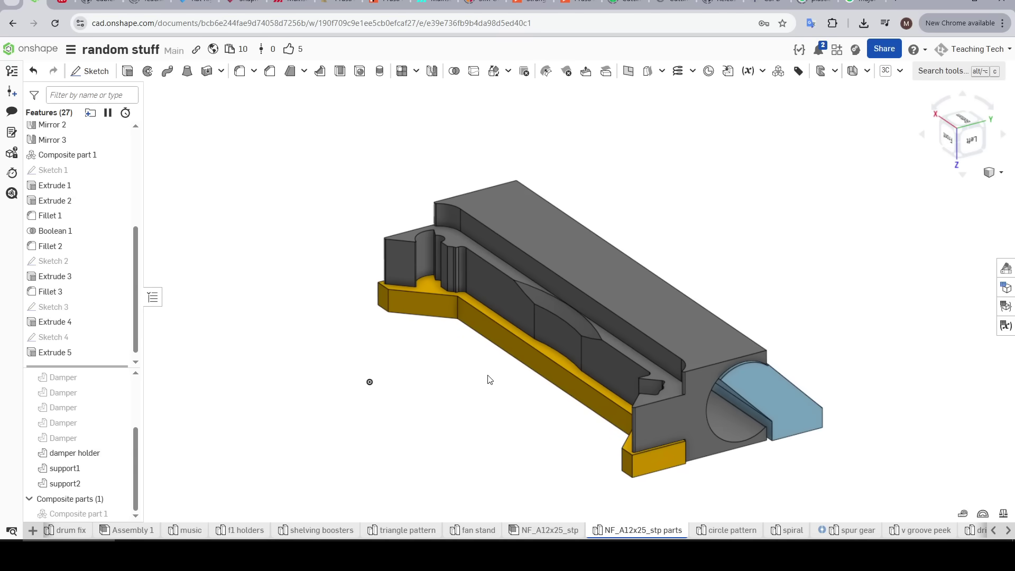
{"action": "right_click_drag", "start_coordinate": [489, 379], "coordinate": [559, 268]}
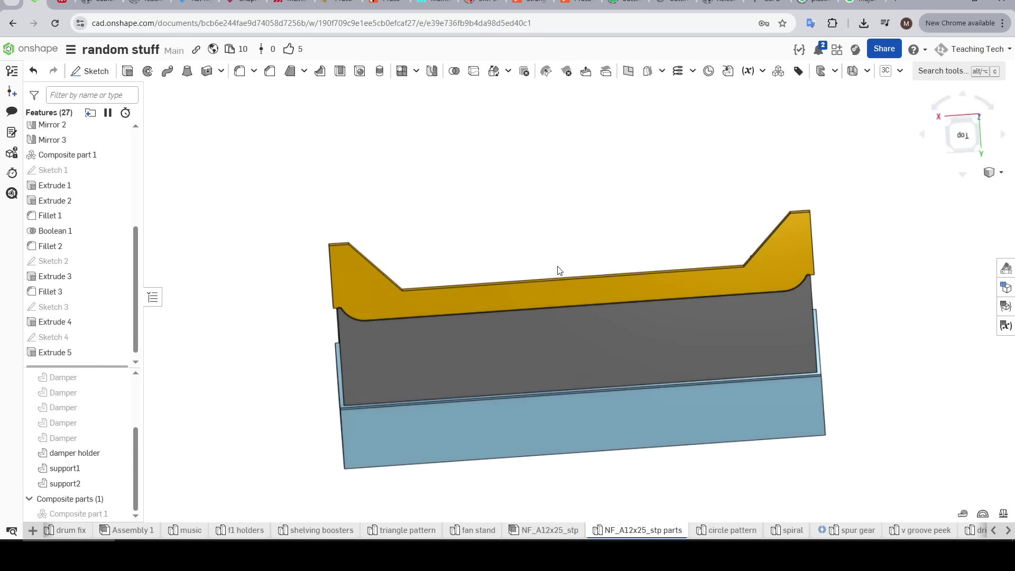
{"action": "scroll", "coordinate": [674, 256], "scroll_direction": "up", "scroll_amount": 5}
{"action": "scroll", "coordinate": [673, 255], "scroll_direction": "up", "scroll_amount": 3}
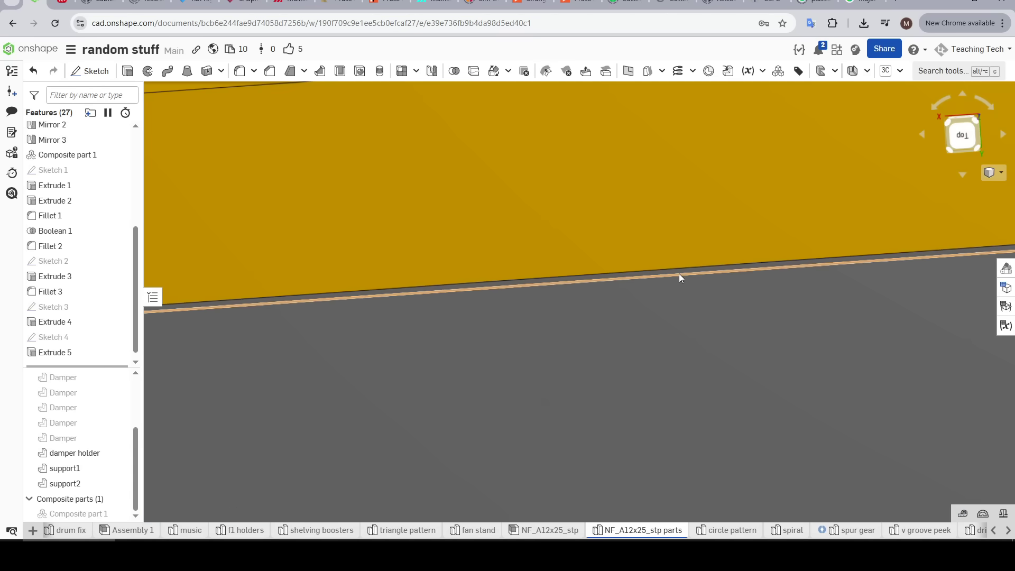
{"action": "right_click_drag", "start_coordinate": [678, 274], "coordinate": [688, 242]}
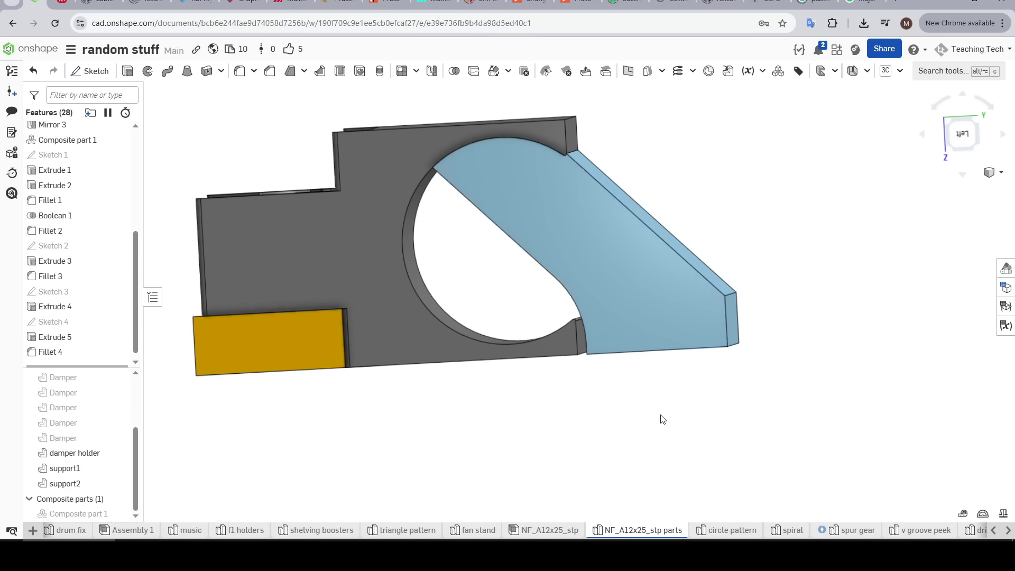
{"action": "right_click_drag", "start_coordinate": [663, 419], "coordinate": [659, 393]}
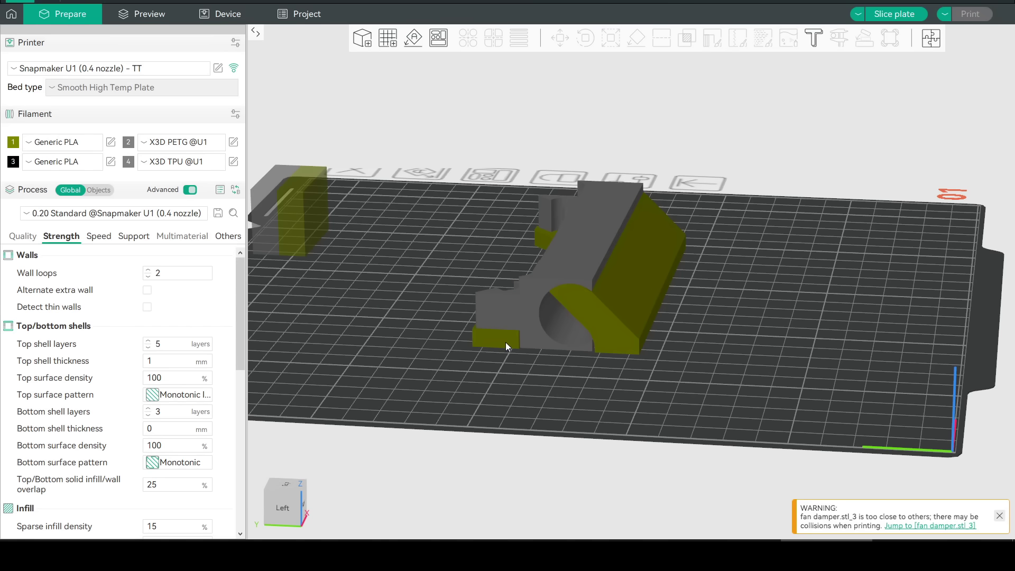
Assign a different filament to the fan damper part and preview the slice at layer 33
{"action": "right_click", "coordinate": [505, 342]}
{"action": "mouse_move", "coordinate": [632, 338]}
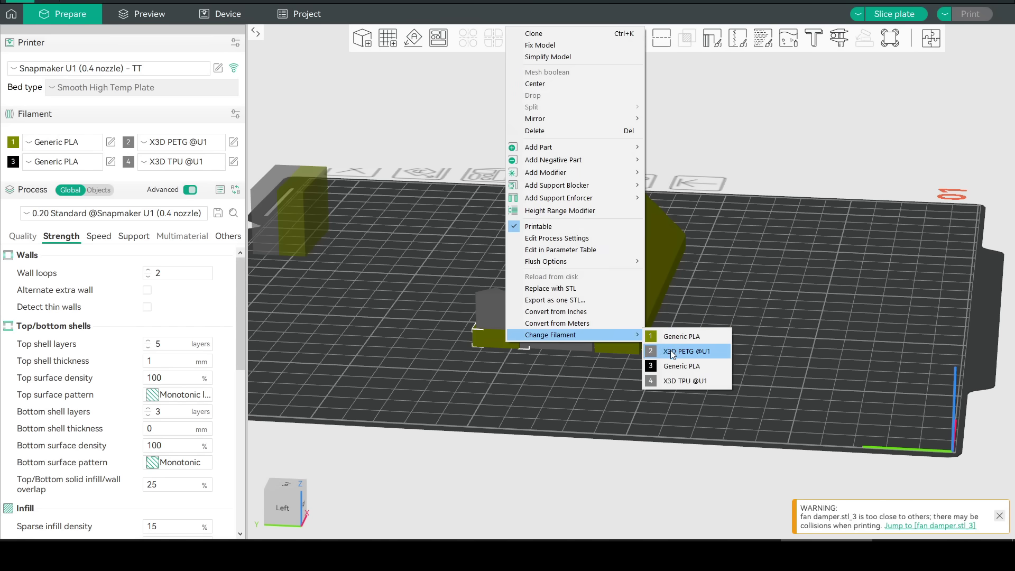
{"action": "left_click", "coordinate": [683, 317]}
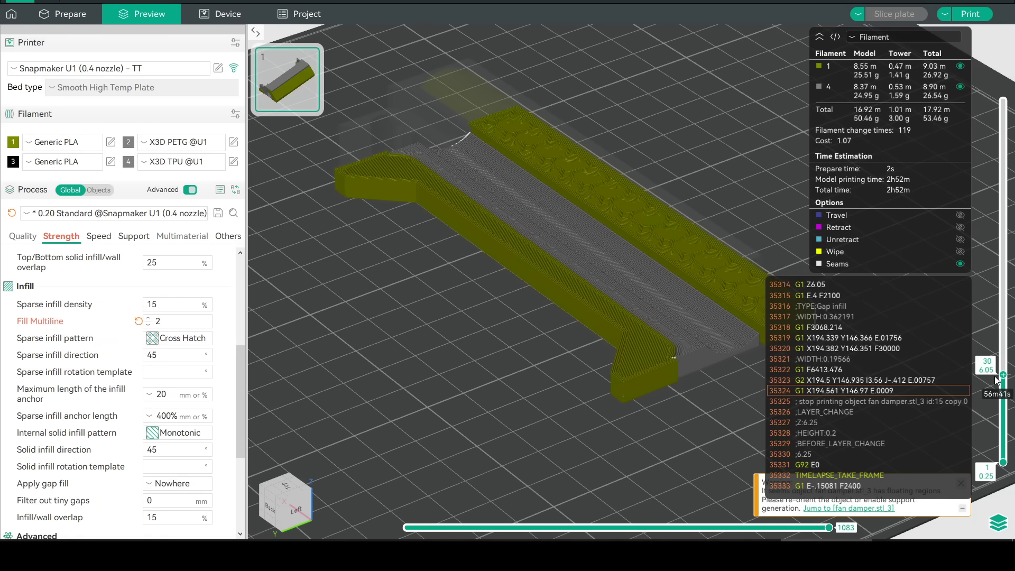
{"action": "left_click_drag", "start_coordinate": [995, 380], "coordinate": [995, 370]}
{"action": "scroll", "coordinate": [706, 401], "scroll_direction": "up", "scroll_amount": 8}
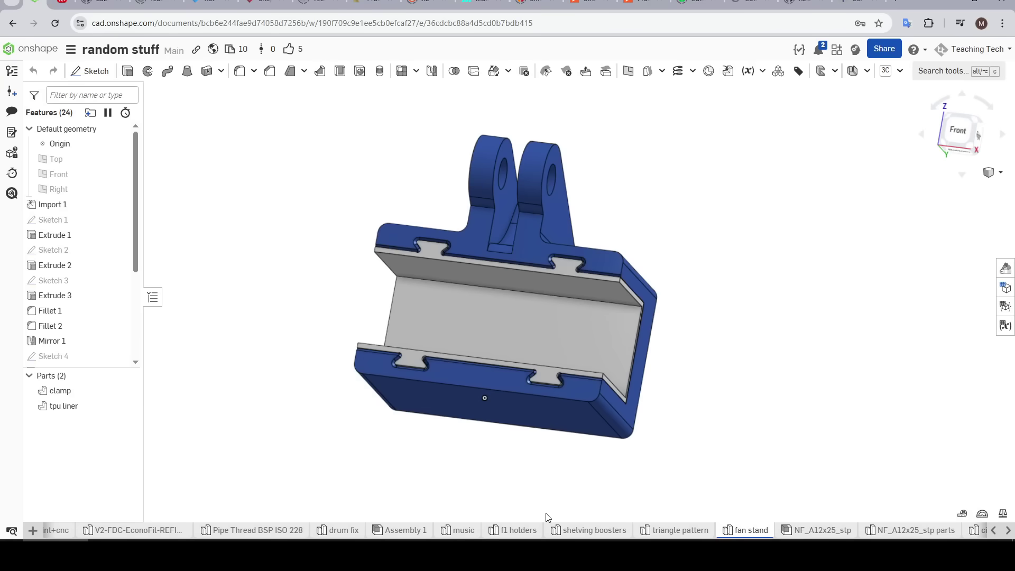
Zoom in on the fan stand clamp in the Front view to see the TPU liner's dovetails
{"action": "right_click_drag", "start_coordinate": [530, 485], "coordinate": [553, 494]}
{"action": "scroll", "coordinate": [553, 494], "scroll_direction": "up", "scroll_amount": 3}
{"action": "key", "text": "shift+1"}
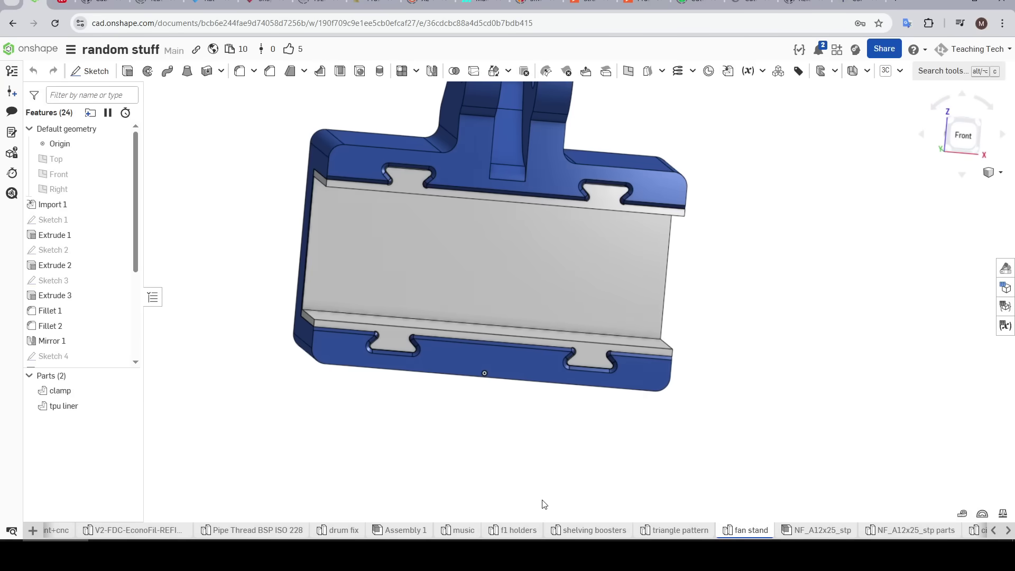
{"action": "scroll", "coordinate": [614, 224], "scroll_direction": "up", "scroll_amount": 6}
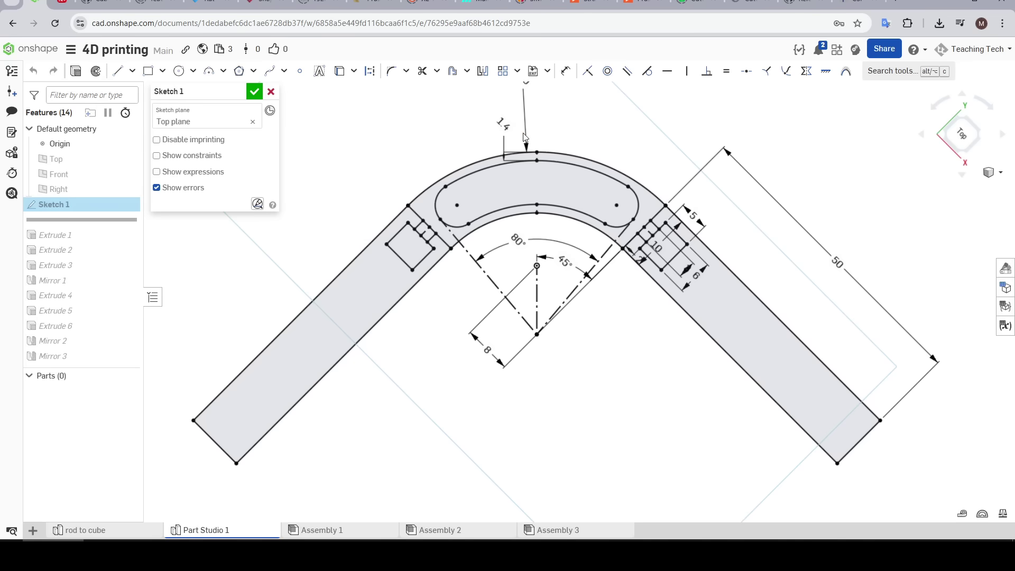
Check the areas of Sketch 1's curved middle region and left straight bar region
{"action": "left_click", "coordinate": [429, 212]}
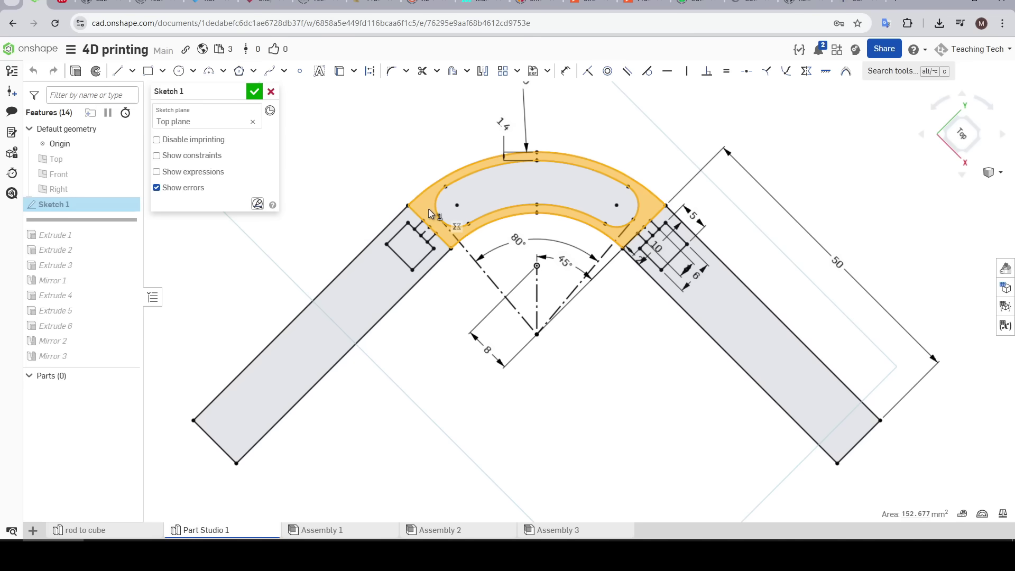
{"action": "left_click", "coordinate": [670, 324]}
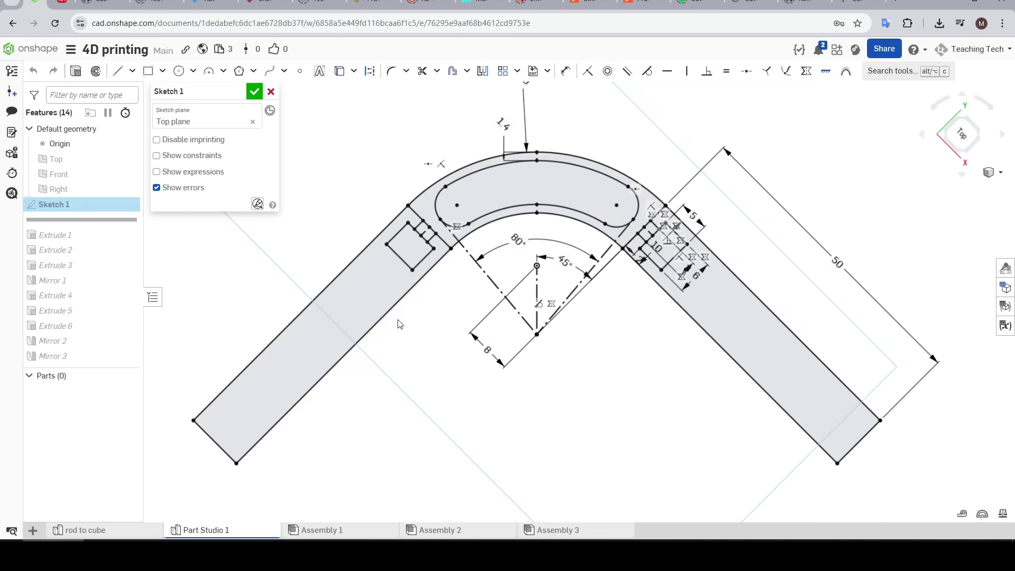
{"action": "left_click", "coordinate": [362, 315]}
{"action": "left_click", "coordinate": [482, 401]}
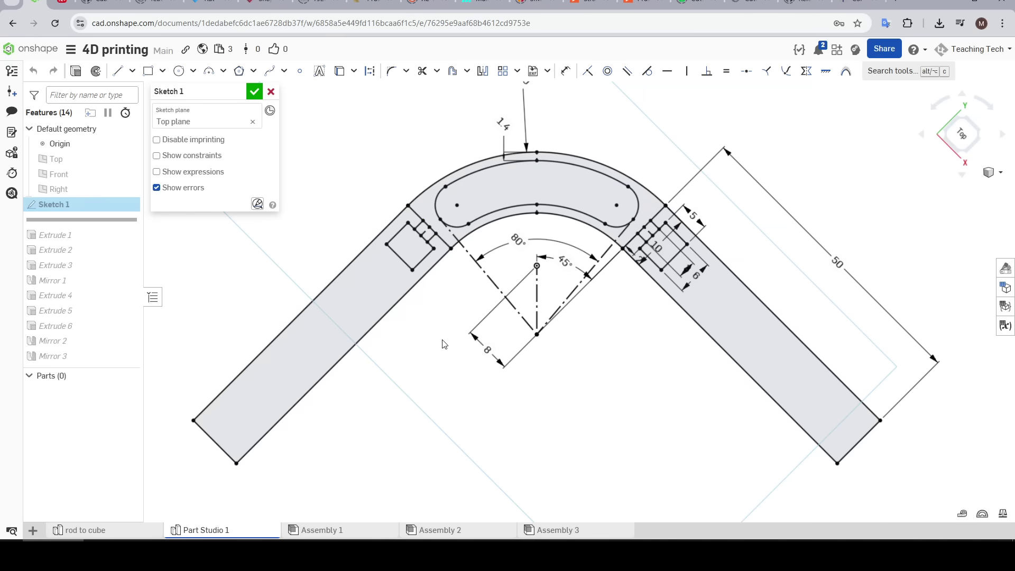
{"action": "scroll", "coordinate": [446, 227], "scroll_direction": "up", "scroll_amount": 5}
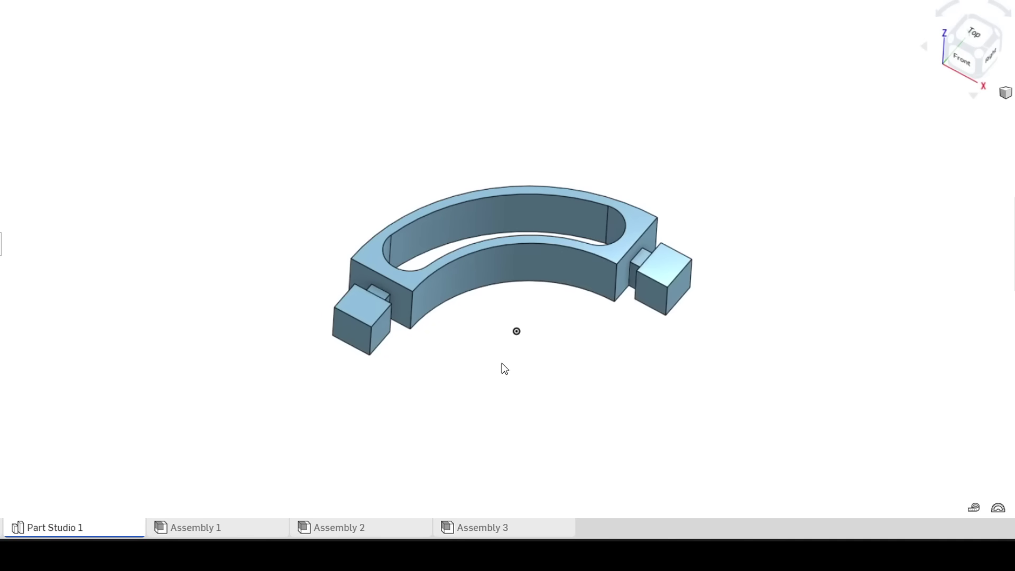
View the middle part from underneath, select its bottom face, and turn it to a front view
{"action": "scroll", "coordinate": [422, 378], "scroll_direction": "up", "scroll_amount": 5}
{"action": "right_click_drag", "start_coordinate": [419, 378], "coordinate": [406, 261]}
{"action": "left_click", "coordinate": [344, 186]}
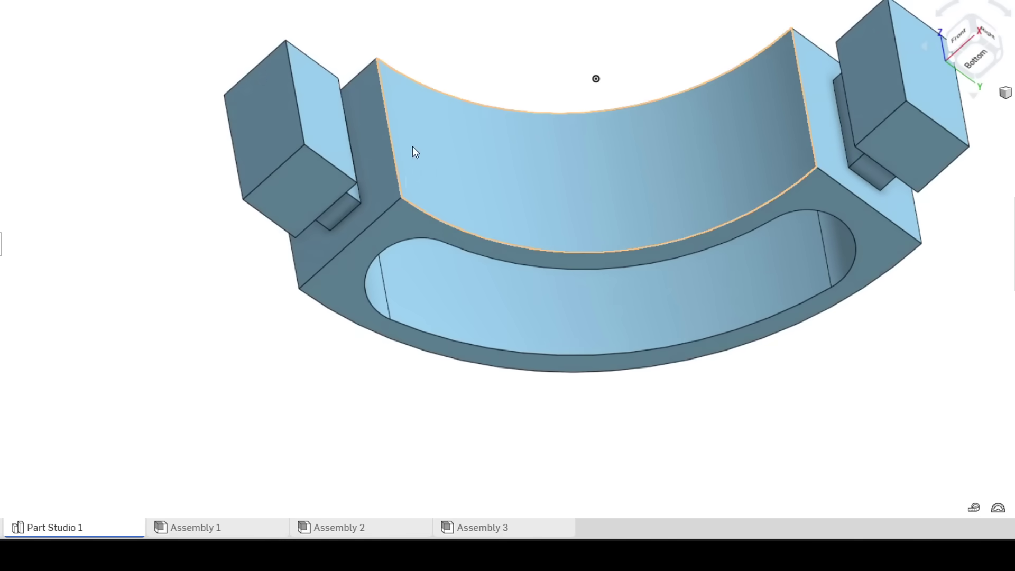
{"action": "right_click_drag", "start_coordinate": [407, 183], "coordinate": [505, 300]}
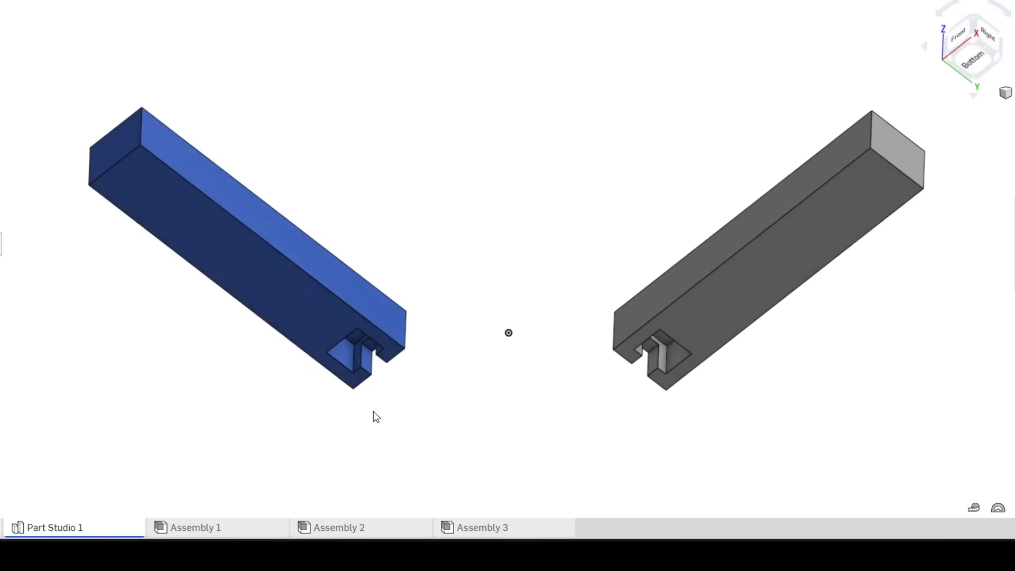
Orbit around end1 and end2 to inspect the notched slots matching the T-shaped tabs
{"action": "right_click_drag", "start_coordinate": [373, 414], "coordinate": [379, 396]}
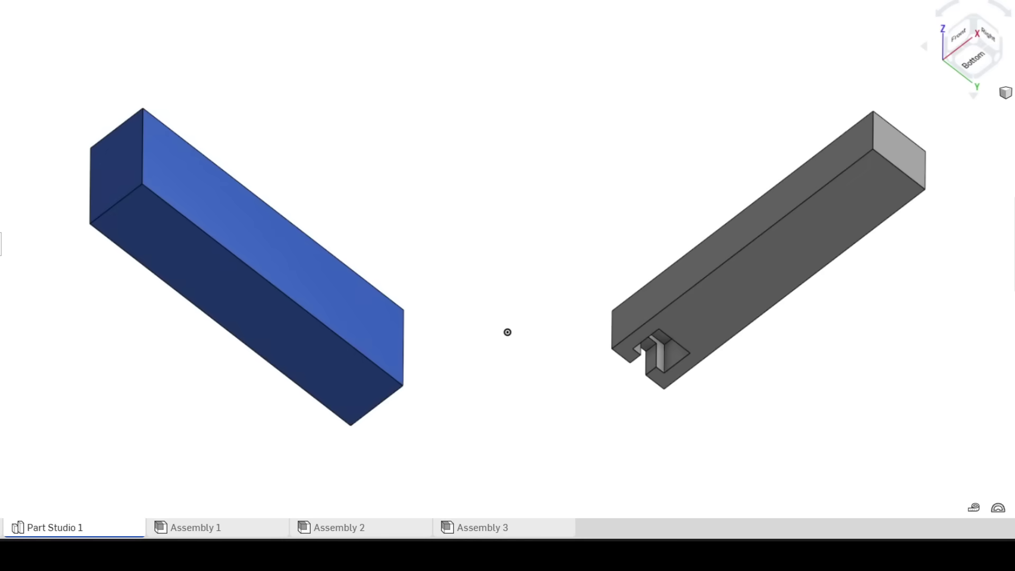
{"action": "mouse_move", "coordinate": [381, 297]}
{"action": "right_mouse_down"}
{"action": "mouse_move", "coordinate": [627, 290]}
{"action": "mouse_move", "coordinate": [371, 282]}
{"action": "mouse_move", "coordinate": [245, 256]}
{"action": "mouse_move", "coordinate": [242, 276]}
{"action": "mouse_move", "coordinate": [253, 230]}
{"action": "mouse_move", "coordinate": [235, 245]}
{"action": "right_mouse_up"}
{"action": "scroll", "coordinate": [245, 256], "scroll_direction": "up", "scroll_amount": 10}
{"action": "scroll", "coordinate": [254, 230], "scroll_direction": "down", "scroll_amount": 5}
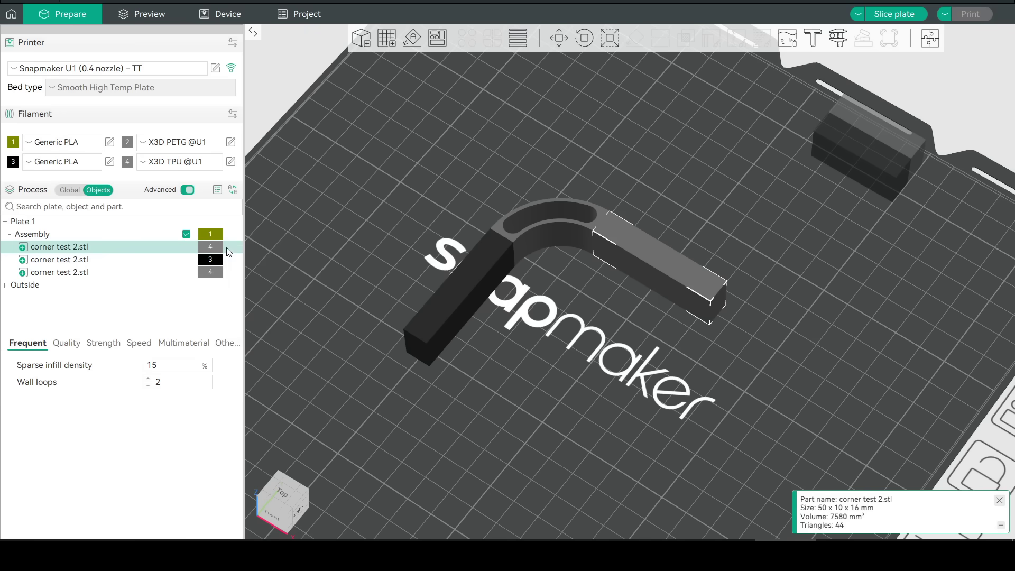
Switch the first corner test 2.stl end piece to filament 3 Generic PLA
{"action": "right_click", "coordinate": [228, 247]}
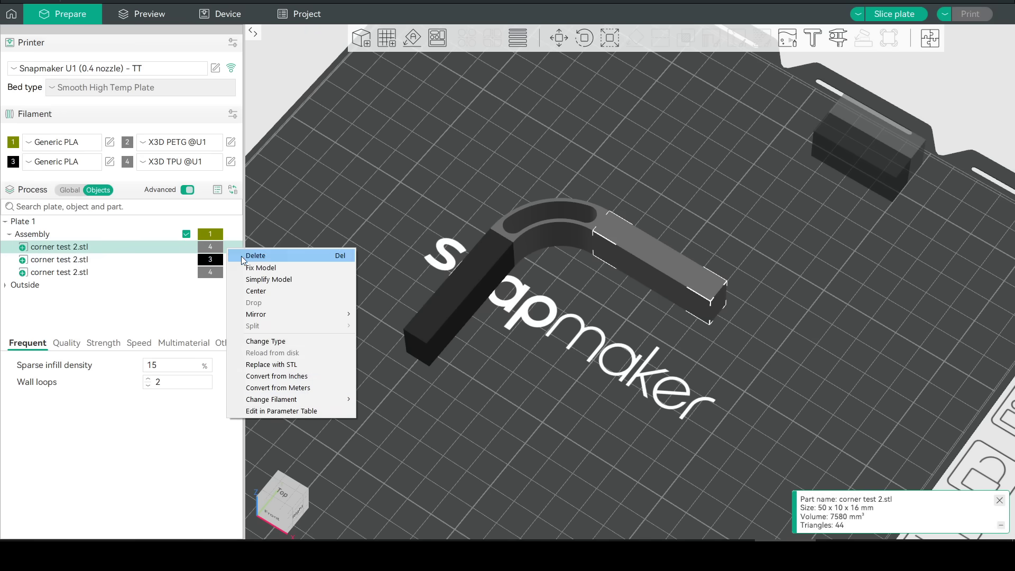
{"action": "mouse_move", "coordinate": [306, 398]}
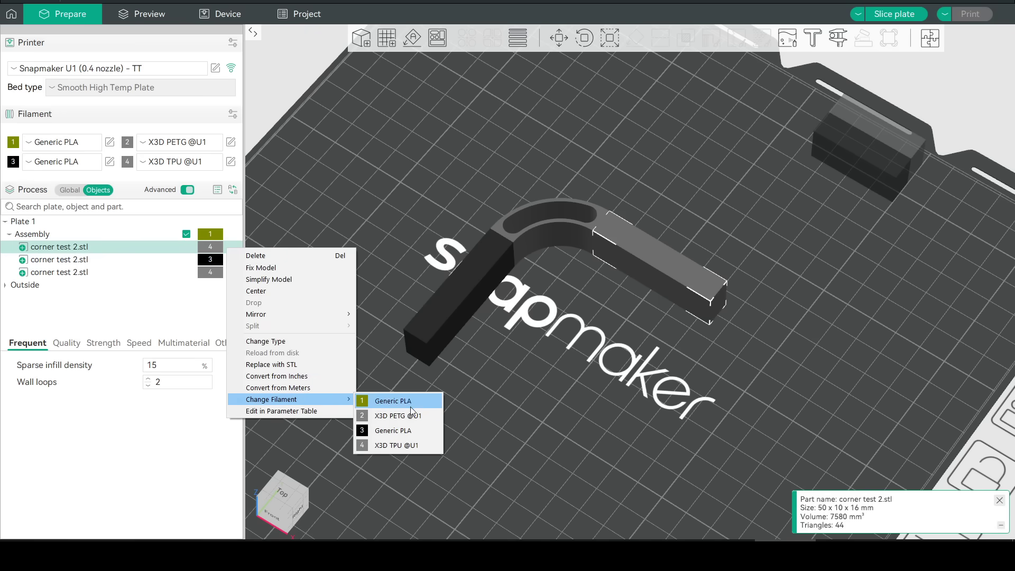
{"action": "left_click", "coordinate": [400, 430]}
{"action": "scroll", "coordinate": [586, 324], "scroll_direction": "up", "scroll_amount": 2}
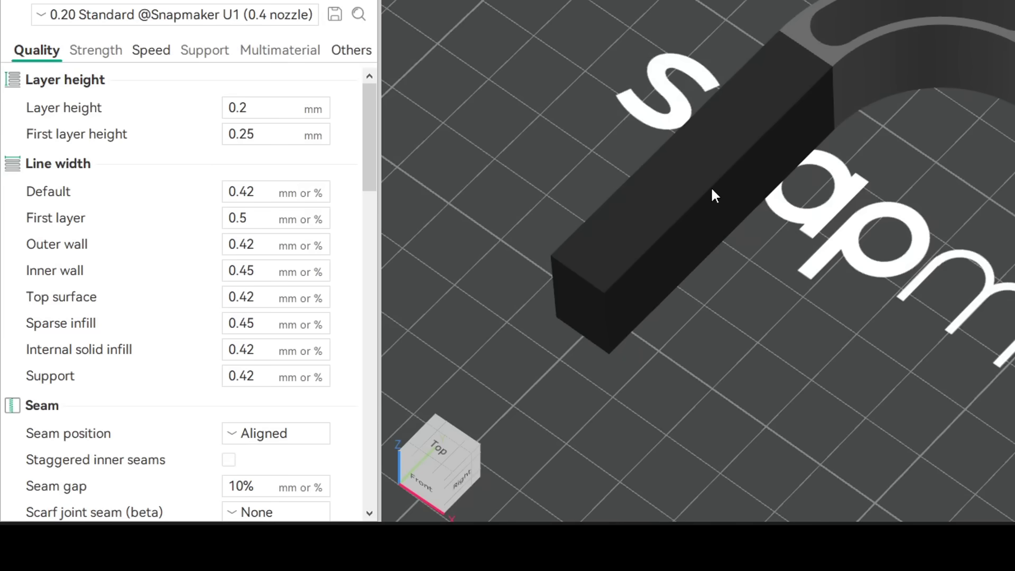
Tick Use beam interlocking under Multimaterial > Advanced and step the sliced preview up a layer
{"action": "left_click", "coordinate": [280, 52]}
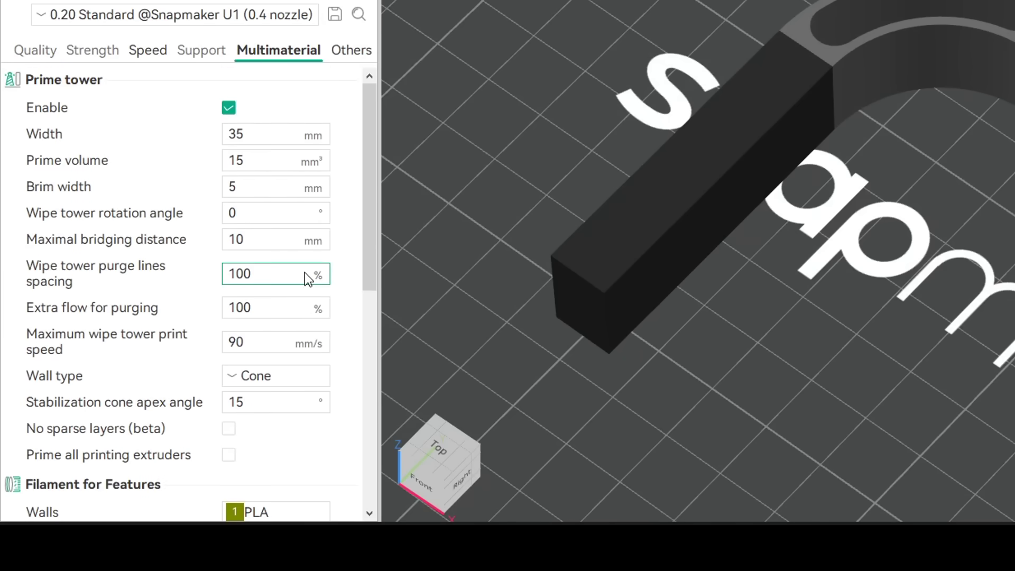
{"action": "scroll", "coordinate": [306, 274], "scroll_direction": "down", "scroll_amount": 10}
{"action": "scroll", "coordinate": [306, 279], "scroll_direction": "down", "scroll_amount": 1}
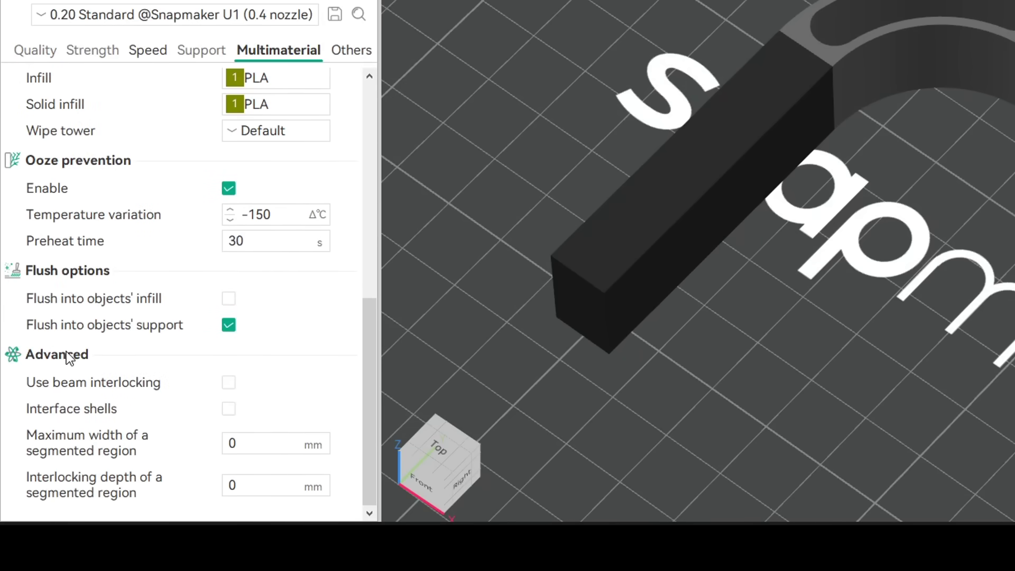
{"action": "left_click", "coordinate": [229, 384]}
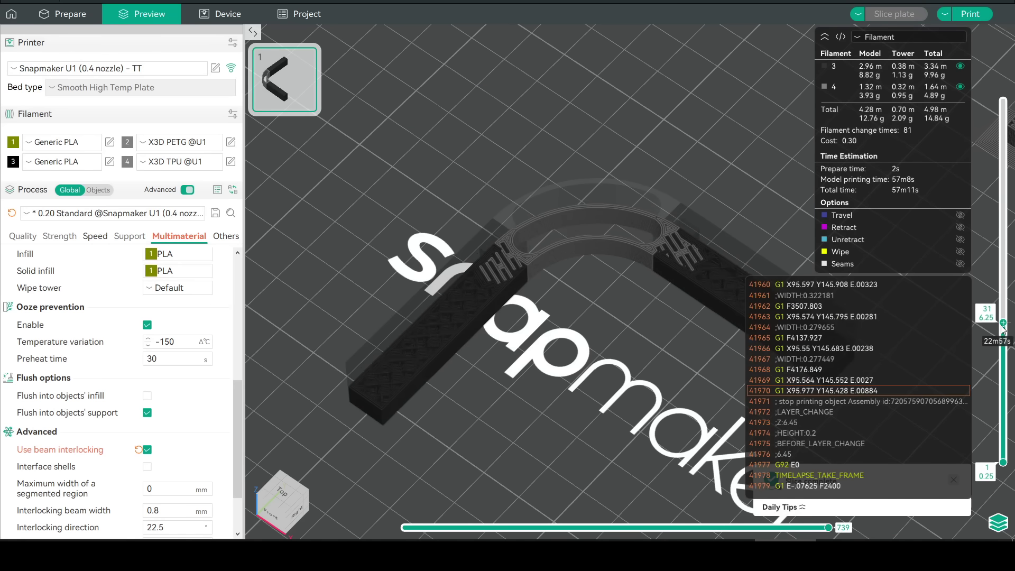
{"action": "mouse_move", "coordinate": [1002, 328]}
{"action": "left_mouse_down"}
{"action": "mouse_move", "coordinate": [1003, 370]}
{"action": "mouse_move", "coordinate": [999, 320]}
{"action": "left_mouse_up"}
Zoom into the joint at layer 51 to reveal the interlocking beam pattern
{"action": "scroll", "coordinate": [1001, 317], "scroll_direction": "up", "scroll_amount": 5}
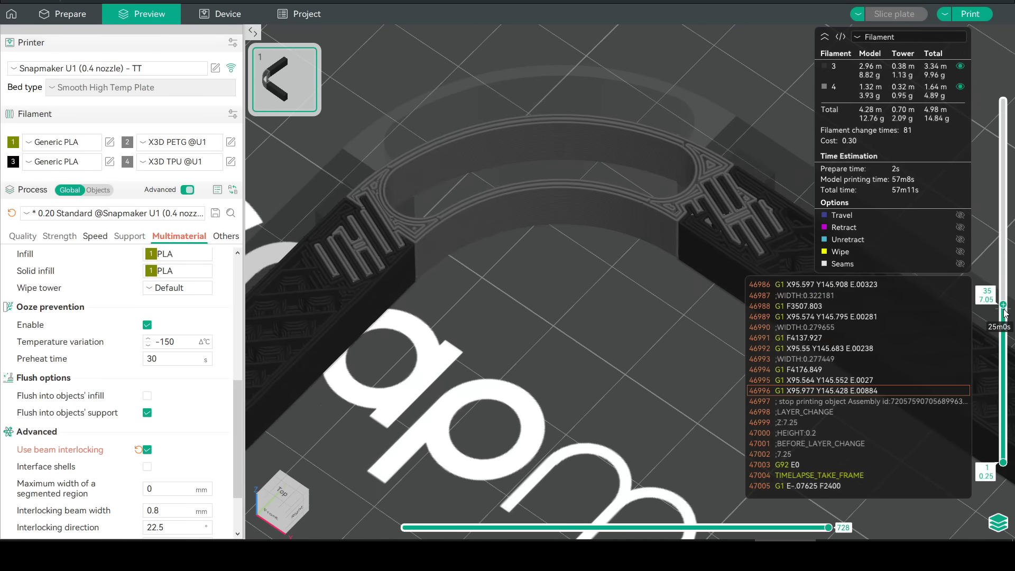
{"action": "scroll", "coordinate": [1005, 314], "scroll_direction": "up", "scroll_amount": 1}
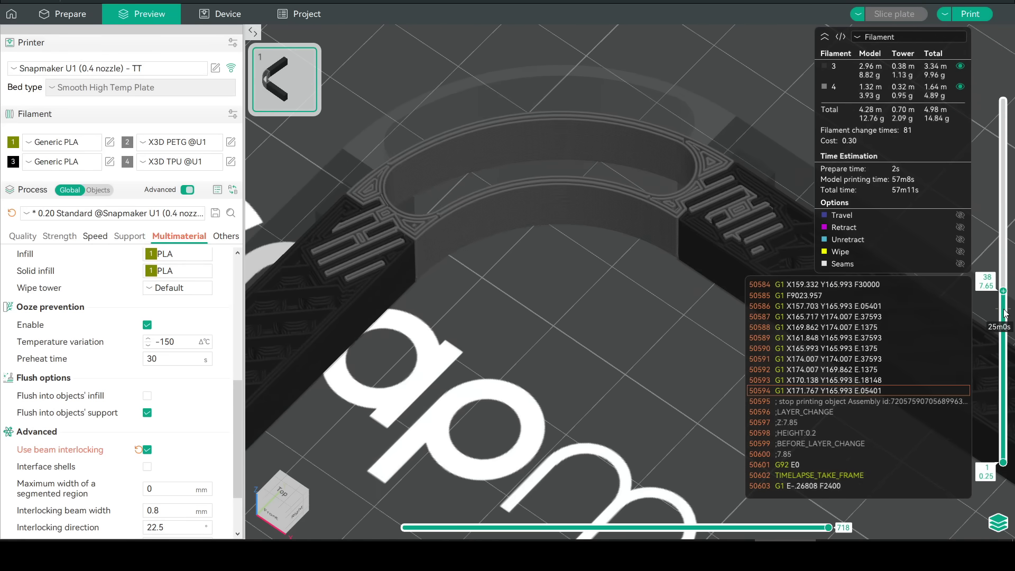
{"action": "scroll", "coordinate": [1005, 314], "scroll_direction": "up", "scroll_amount": 2}
{"action": "scroll", "coordinate": [1005, 314], "scroll_direction": "up", "scroll_amount": 8}
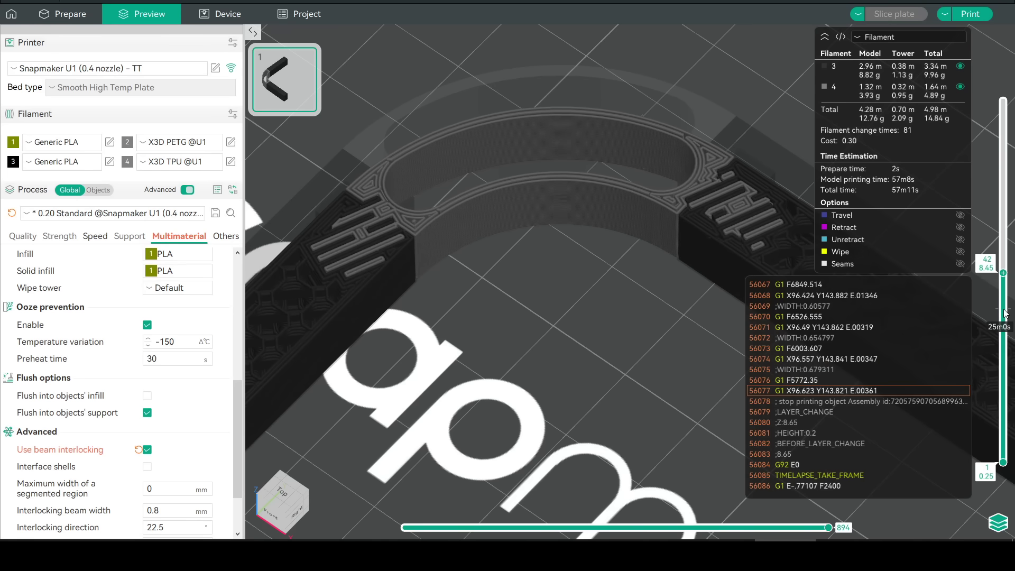
{"action": "scroll", "coordinate": [1005, 314], "scroll_direction": "up", "scroll_amount": 3}
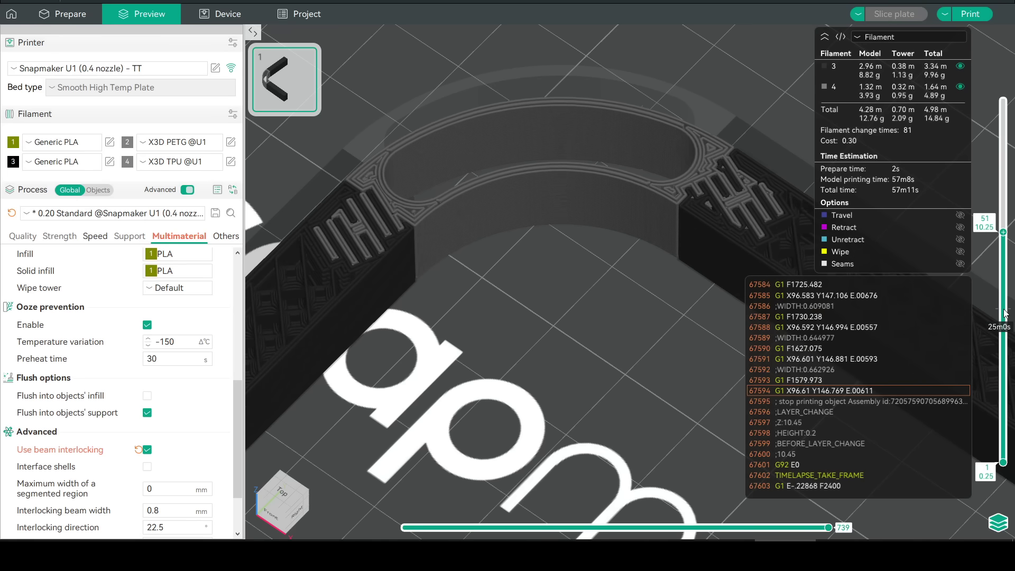
{"action": "scroll", "coordinate": [658, 179], "scroll_direction": "up", "scroll_amount": 5}
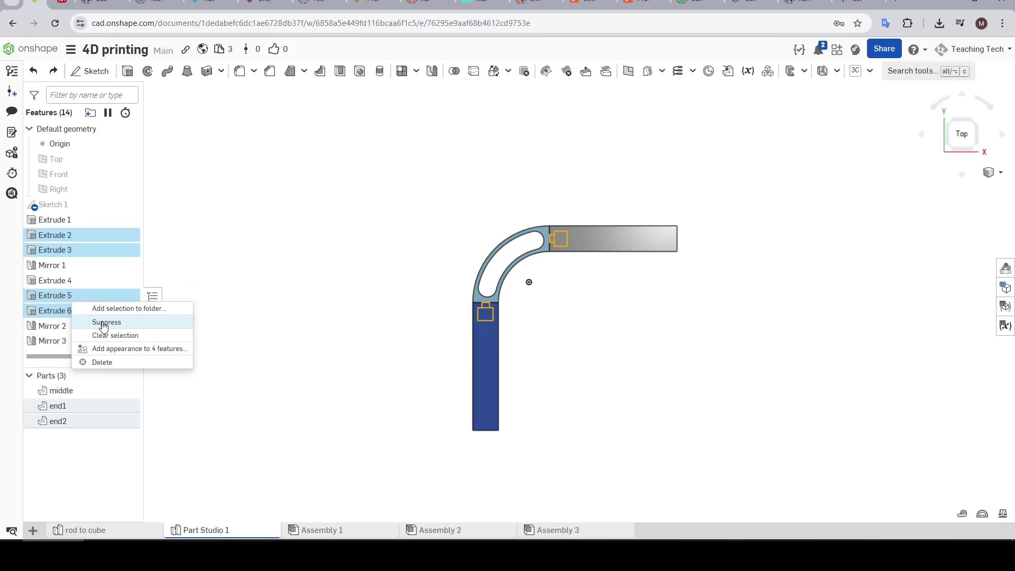
Suppress Extrude 2, 3, 5 and 6, orbit the model, and preview the slice to layer 48
{"action": "left_click", "coordinate": [103, 322]}
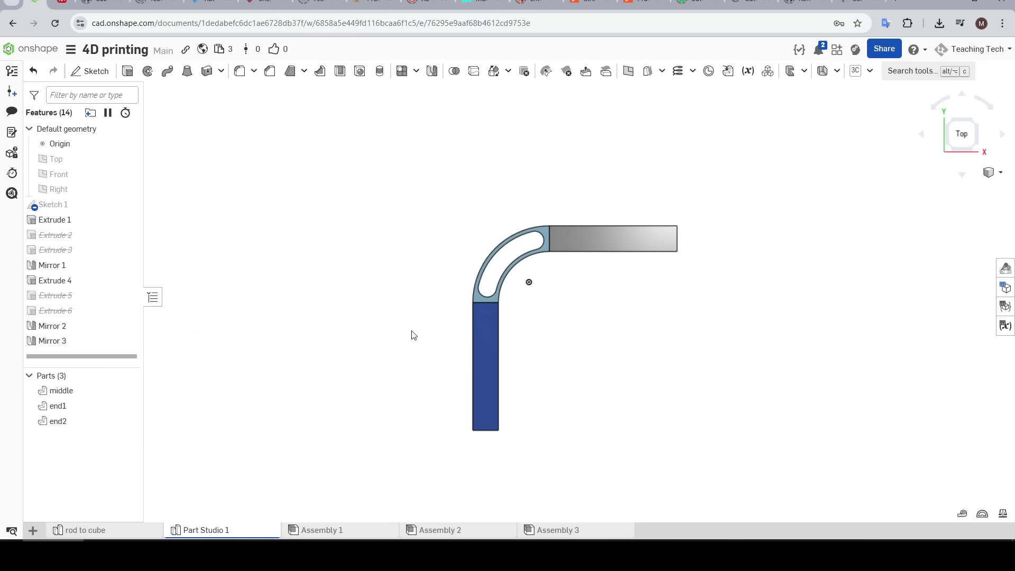
{"action": "right_click_drag", "start_coordinate": [404, 330], "coordinate": [399, 313]}
{"action": "scroll", "coordinate": [485, 305], "scroll_direction": "up", "scroll_amount": 3}
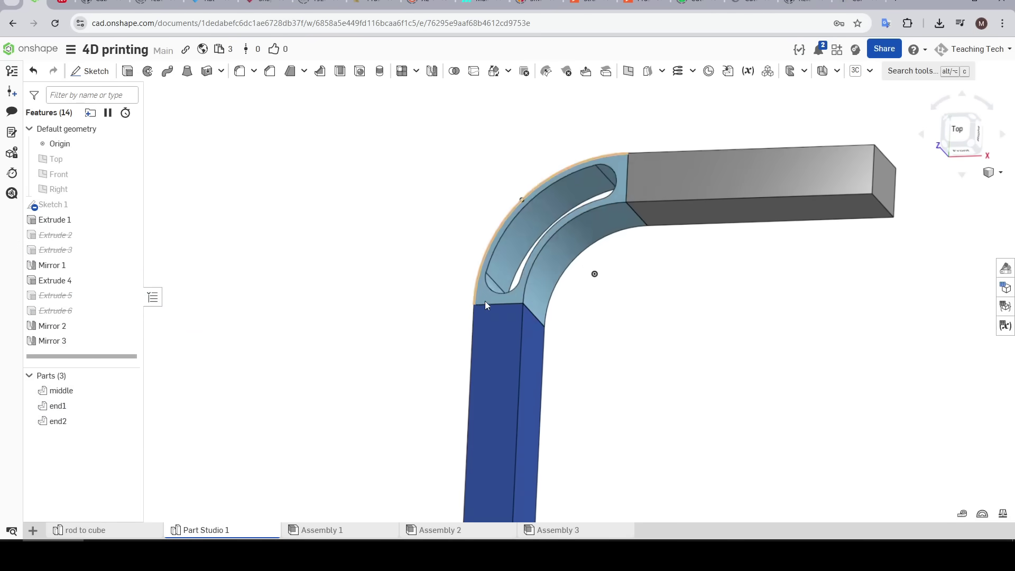
{"action": "right_click_drag", "start_coordinate": [971, 210], "coordinate": [521, 272]}
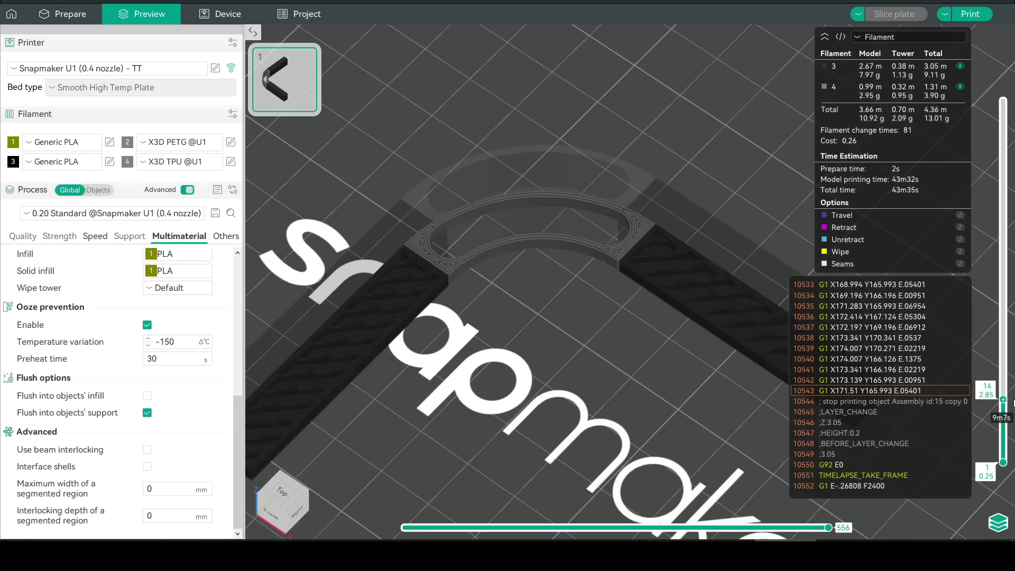
{"action": "left_click_drag", "start_coordinate": [1012, 403], "coordinate": [1007, 222]}
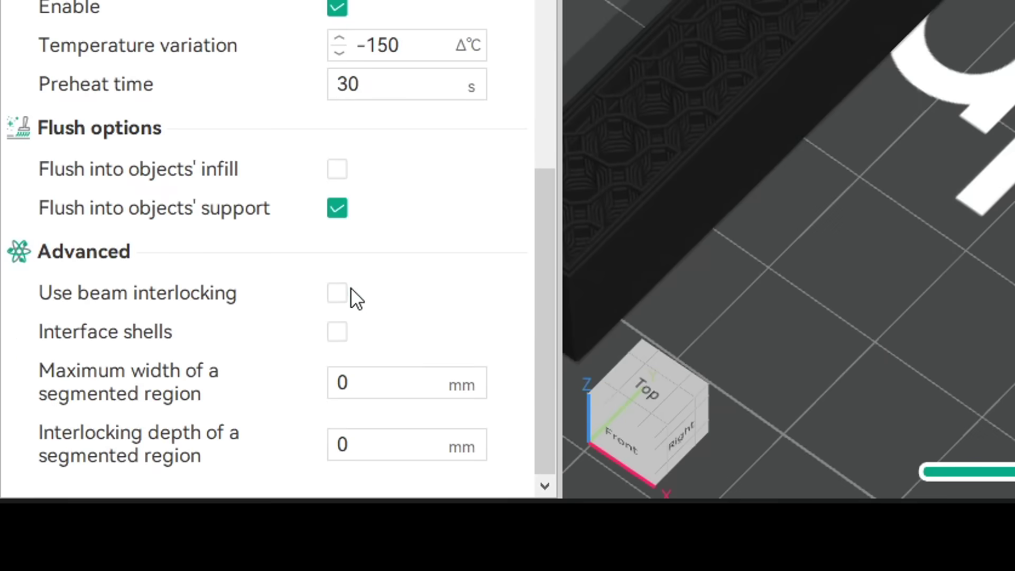
Turn on Use beam interlocking for the butted corner model and reveal more sliced layers
{"action": "left_click", "coordinate": [339, 292]}
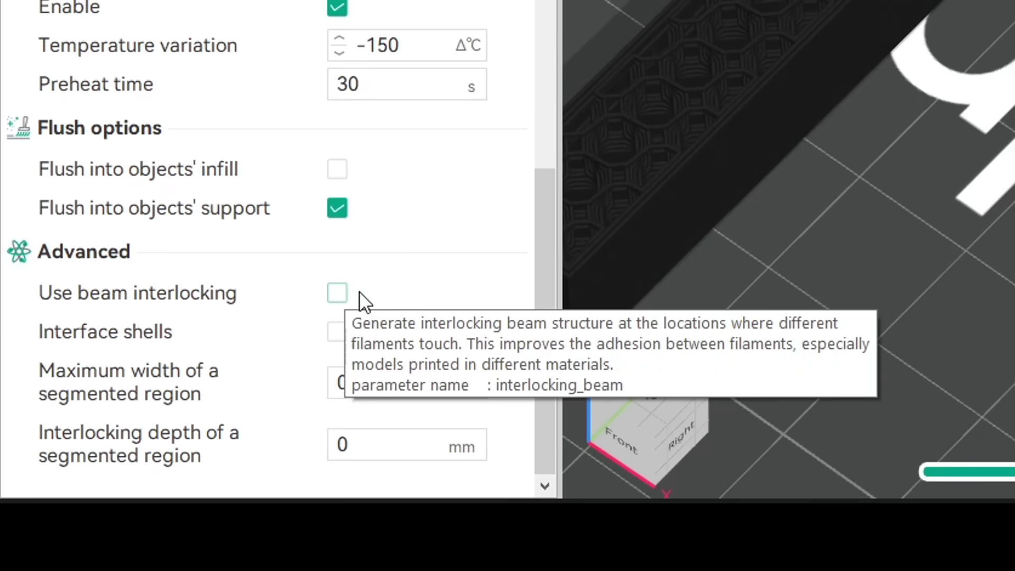
{"action": "left_click_drag", "start_coordinate": [1002, 418], "coordinate": [1003, 231]}
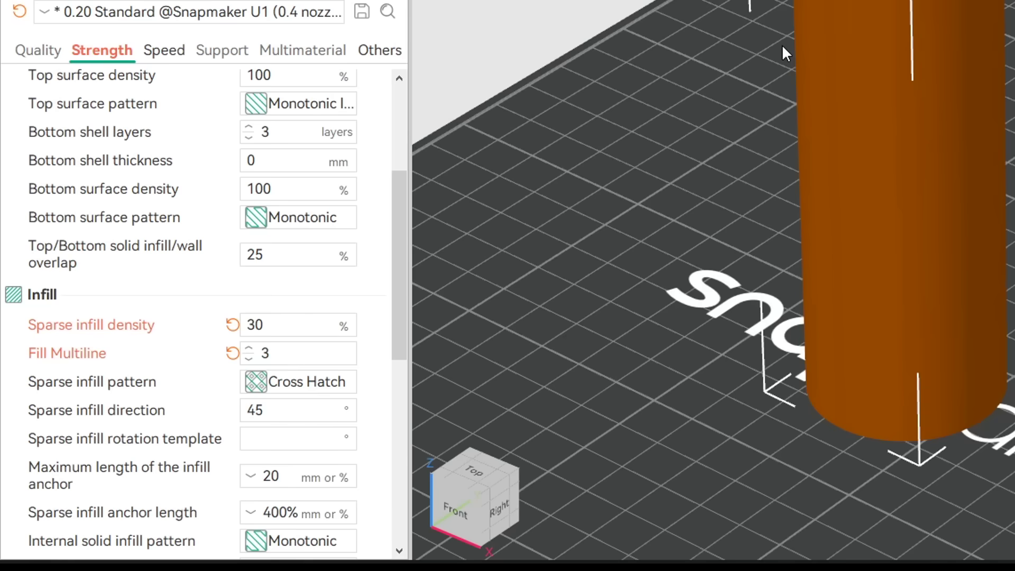
Set the global infill filament to 3 ASA and preview the sliced cylinder's layers
{"action": "left_click", "coordinate": [330, 53]}
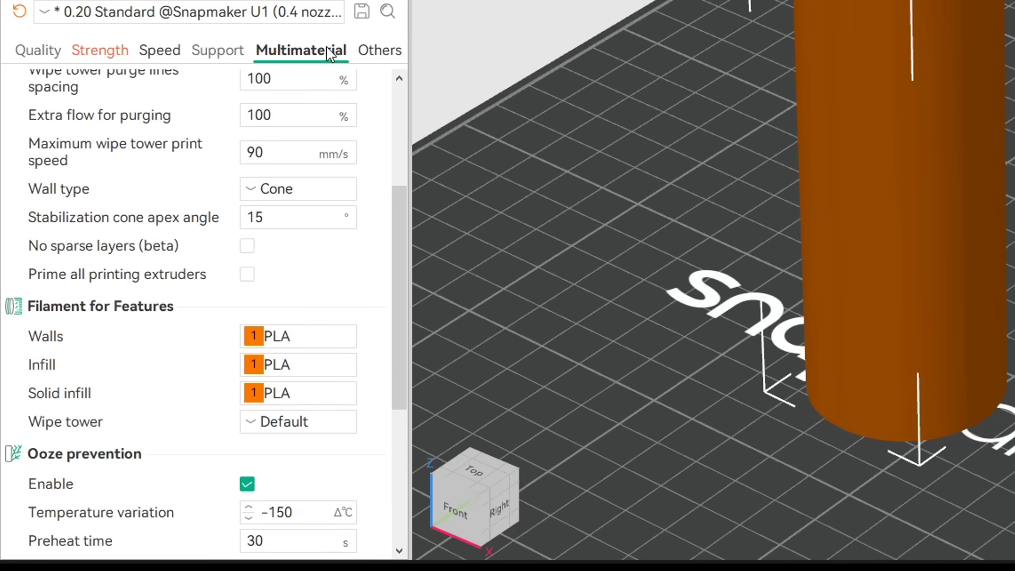
{"action": "left_click", "coordinate": [338, 371]}
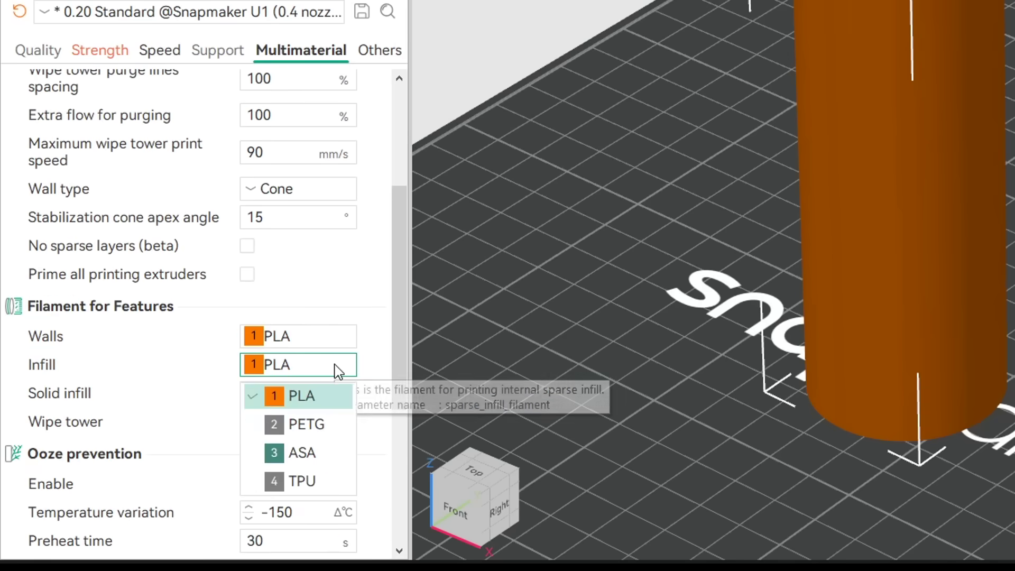
{"action": "left_click", "coordinate": [315, 451]}
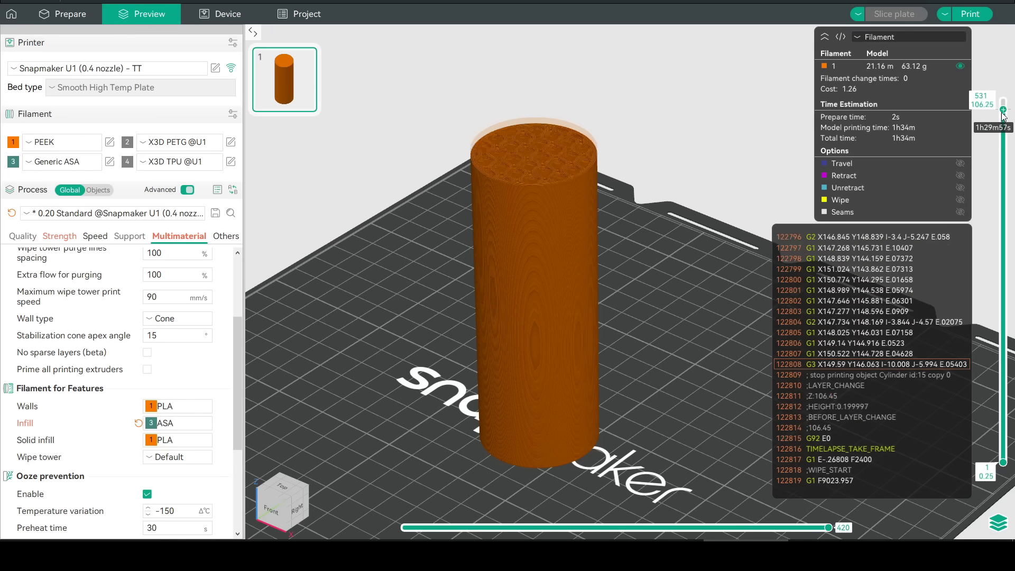
{"action": "left_click_drag", "start_coordinate": [1002, 100], "coordinate": [990, 276]}
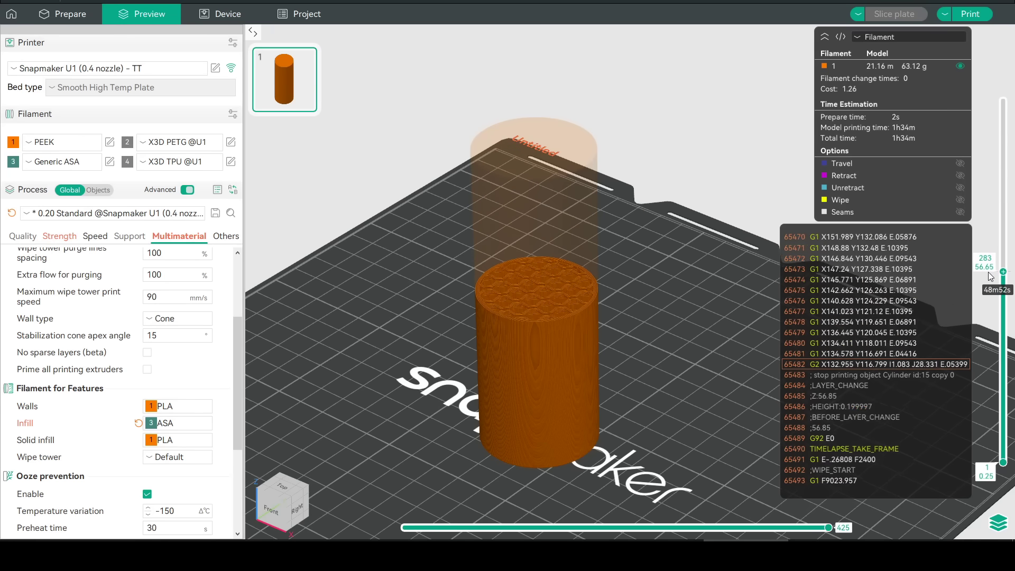
Revert global infill to PLA, give only the Cylinder 3 ASA infill, and scrub the layers
{"action": "left_click", "coordinate": [139, 422]}
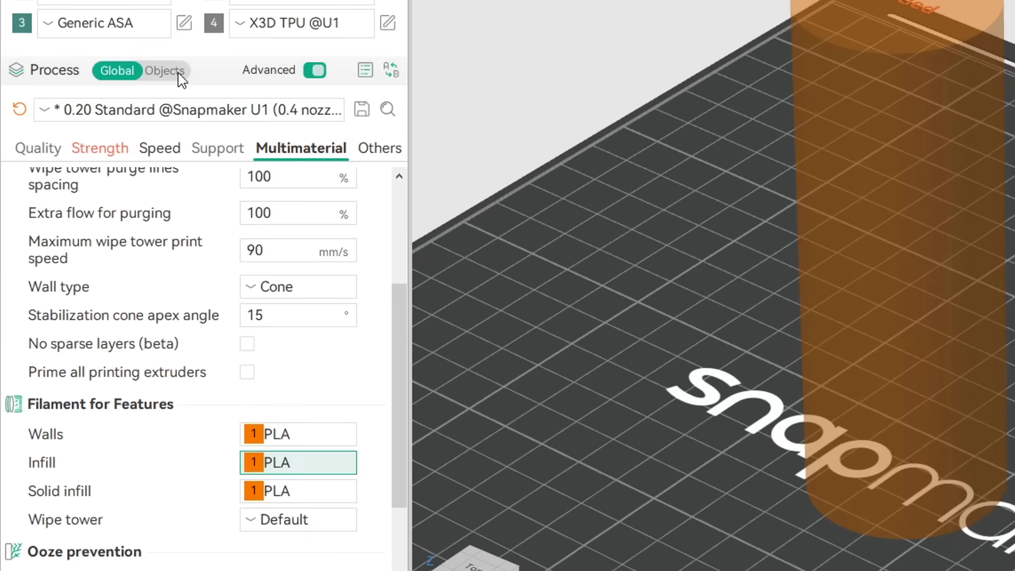
{"action": "left_click", "coordinate": [180, 74]}
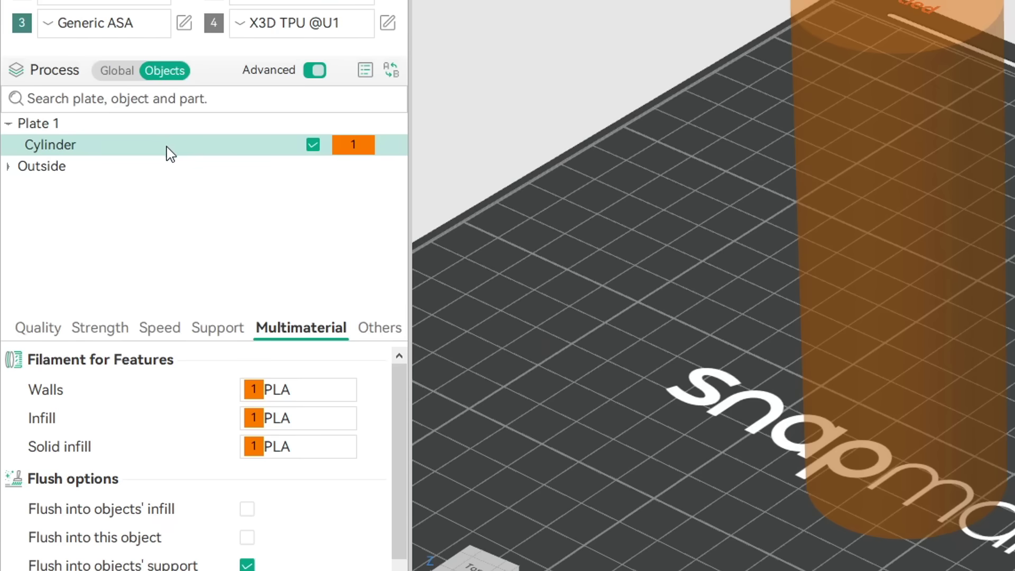
{"action": "left_click", "coordinate": [324, 424]}
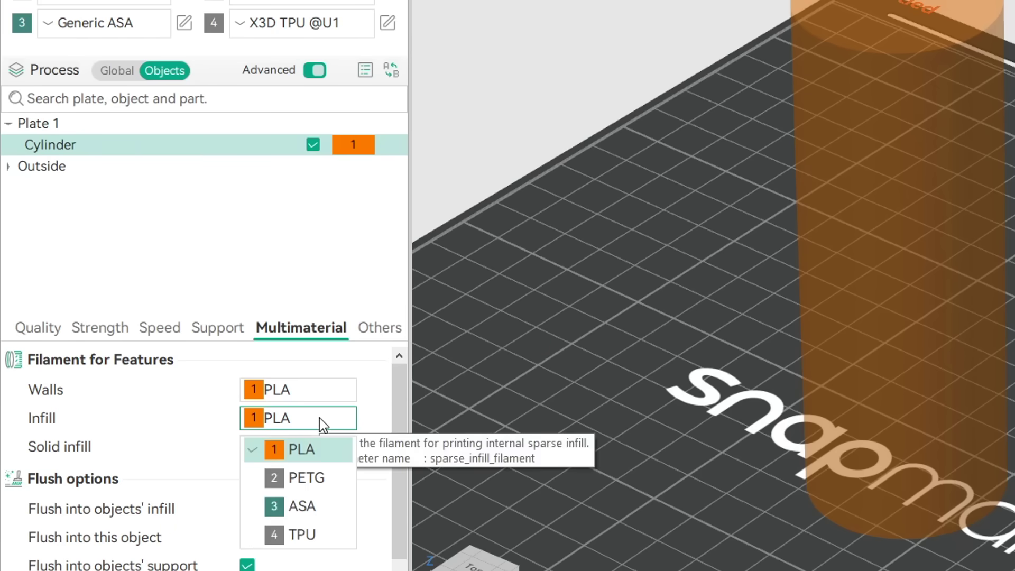
{"action": "left_click", "coordinate": [315, 505]}
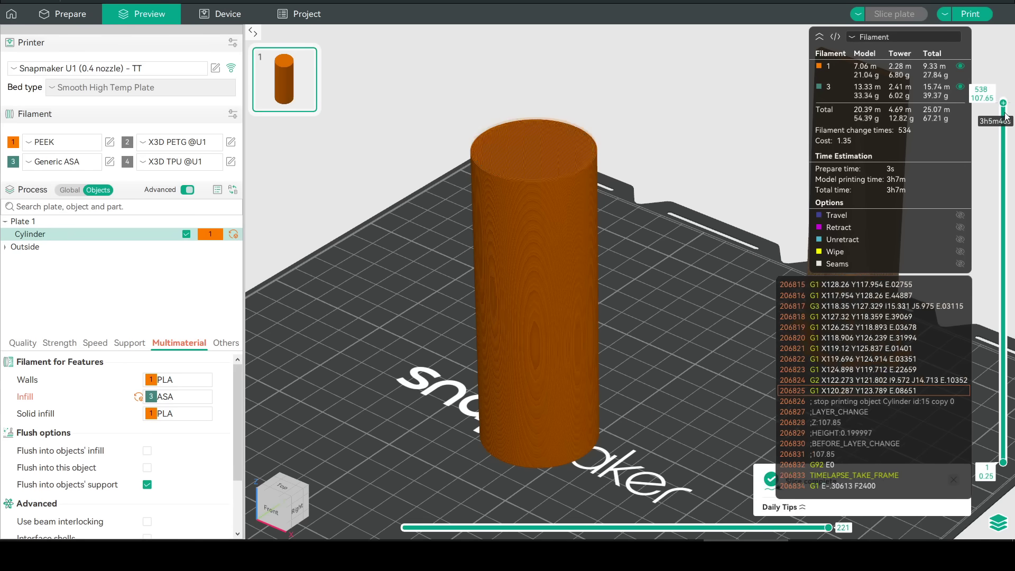
{"action": "left_click_drag", "start_coordinate": [1010, 210], "coordinate": [962, 79]}
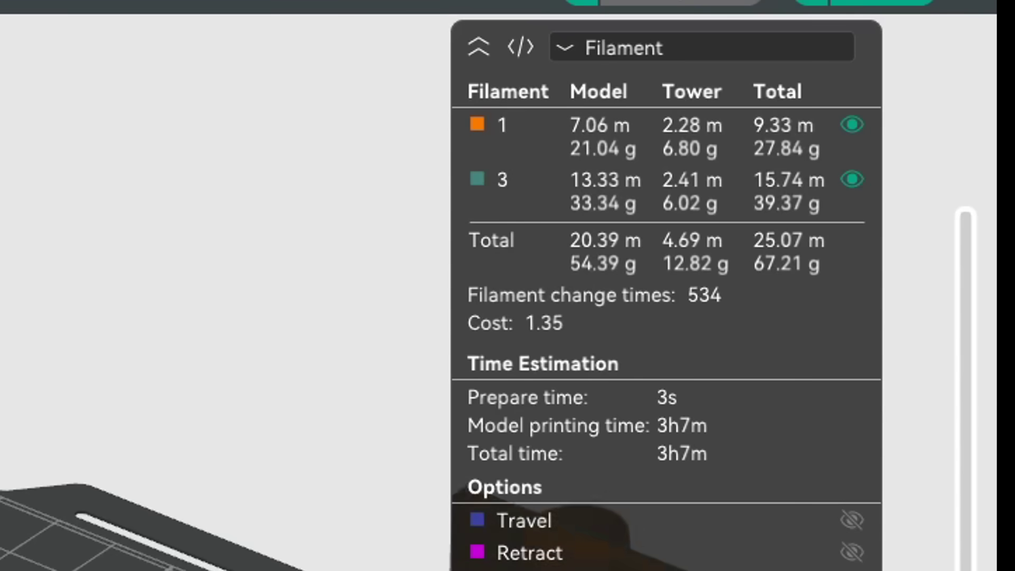
{"action": "left_click_drag", "start_coordinate": [853, 568], "coordinate": [855, 508]}
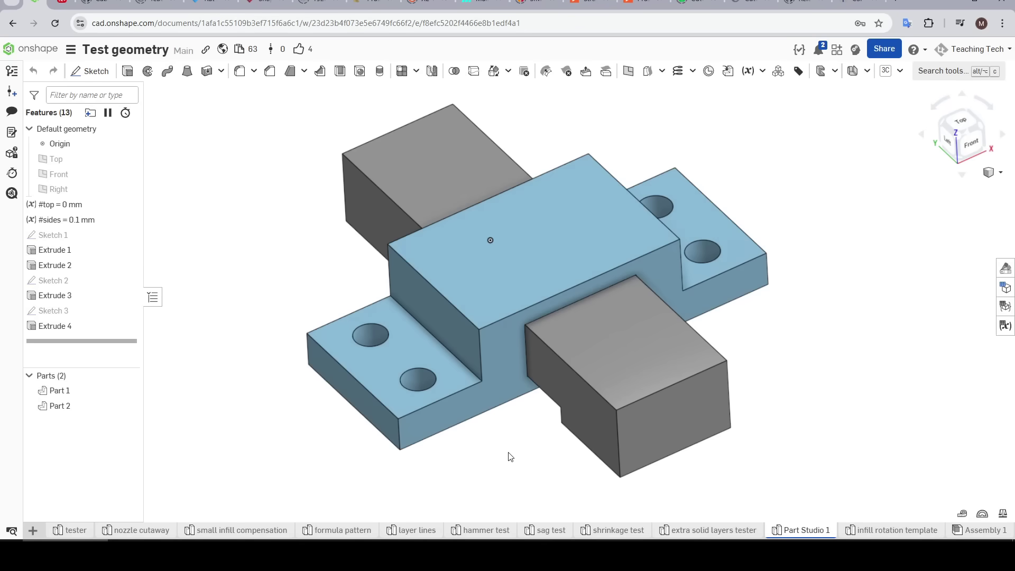
Measure the 0.100 mm gap between the slider's edge face and the base's facing surface
{"action": "mouse_move", "coordinate": [521, 442]}
{"action": "right_mouse_down"}
{"action": "mouse_move", "coordinate": [578, 426]}
{"action": "mouse_move", "coordinate": [585, 392]}
{"action": "mouse_move", "coordinate": [606, 400]}
{"action": "mouse_move", "coordinate": [516, 437]}
{"action": "right_mouse_up"}
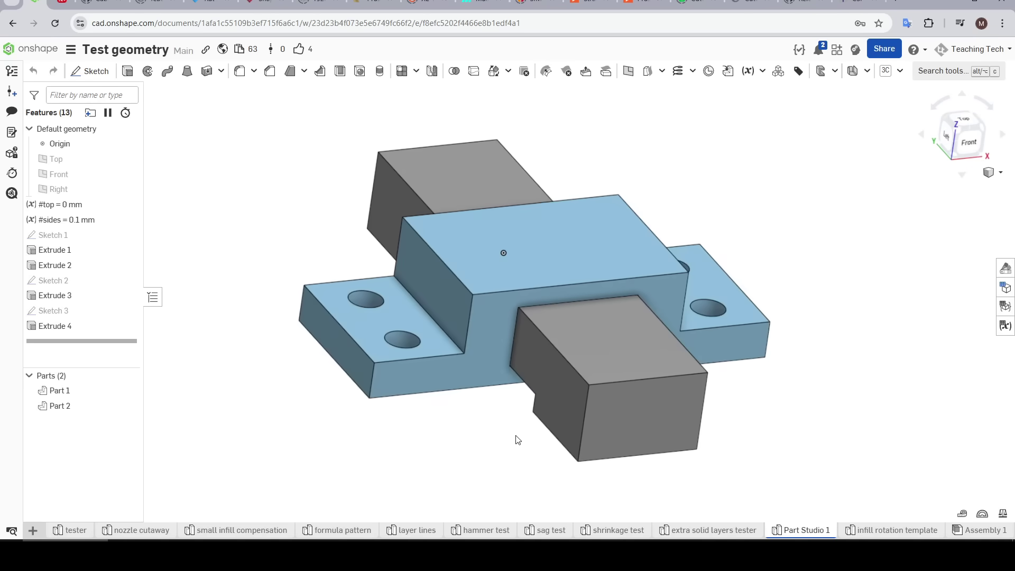
{"action": "scroll", "coordinate": [530, 309], "scroll_direction": "up", "scroll_amount": 10}
{"action": "left_click", "coordinate": [530, 312]}
{"action": "scroll", "coordinate": [556, 303], "scroll_direction": "down", "scroll_amount": 3}
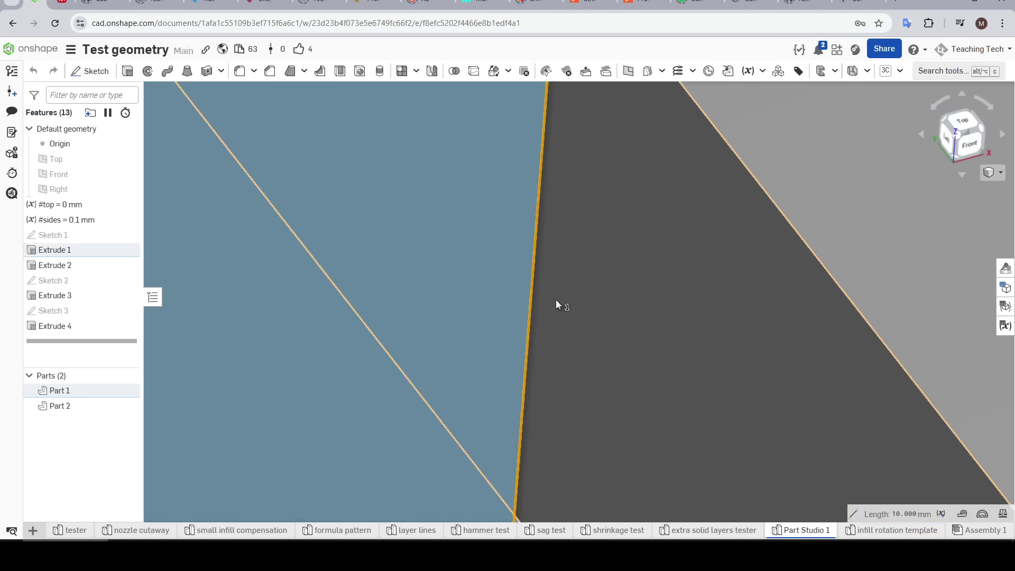
{"action": "left_click", "coordinate": [557, 317]}
{"action": "scroll", "coordinate": [559, 336], "scroll_direction": "down", "scroll_amount": 3}
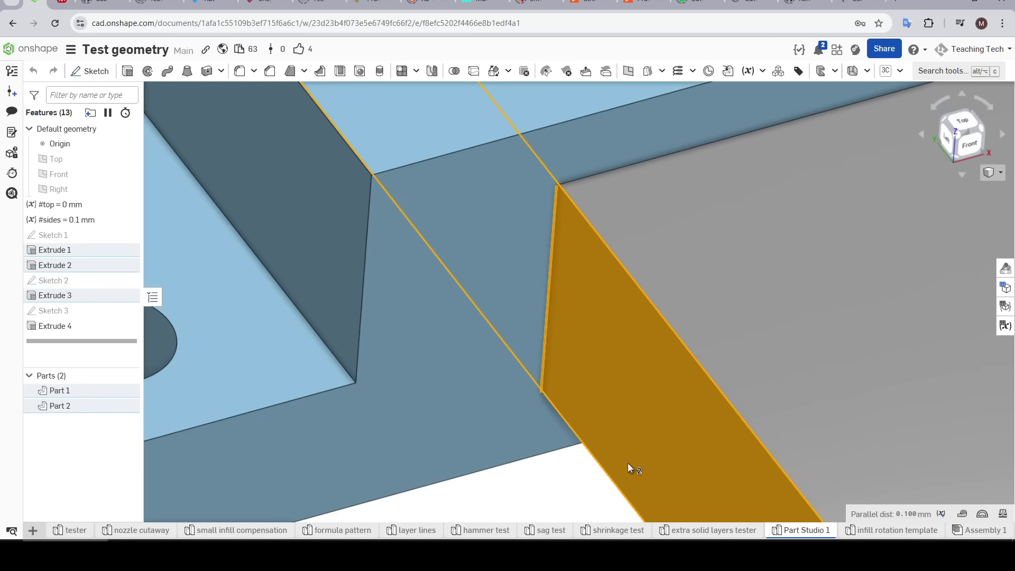
{"action": "left_click", "coordinate": [587, 484]}
{"action": "right_click_drag", "start_coordinate": [587, 484], "coordinate": [547, 282]}
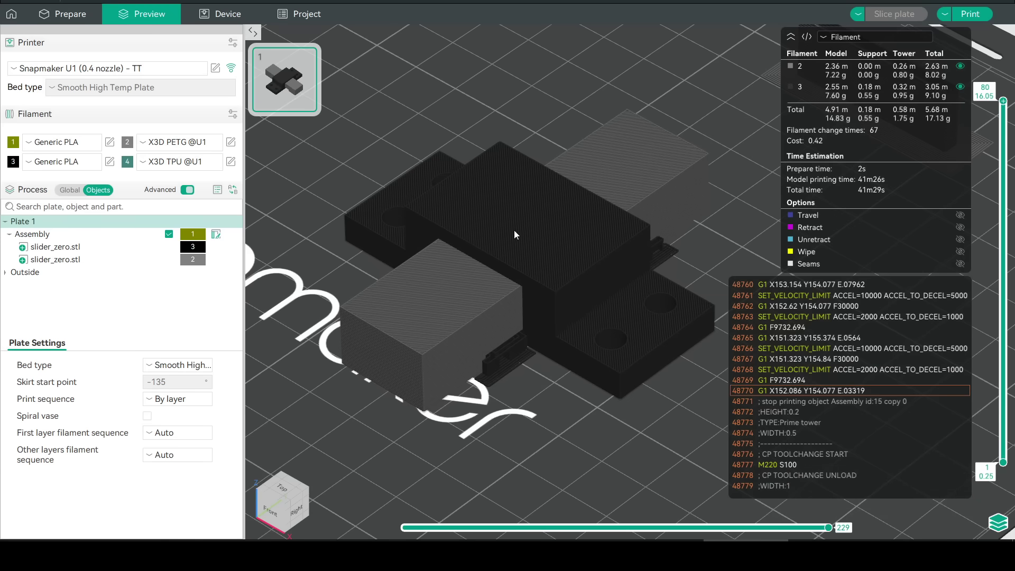
Zoom into the sliced slider assembly's layered walls around the sliding gap
{"action": "scroll", "coordinate": [512, 312], "scroll_direction": "up", "scroll_amount": 5}
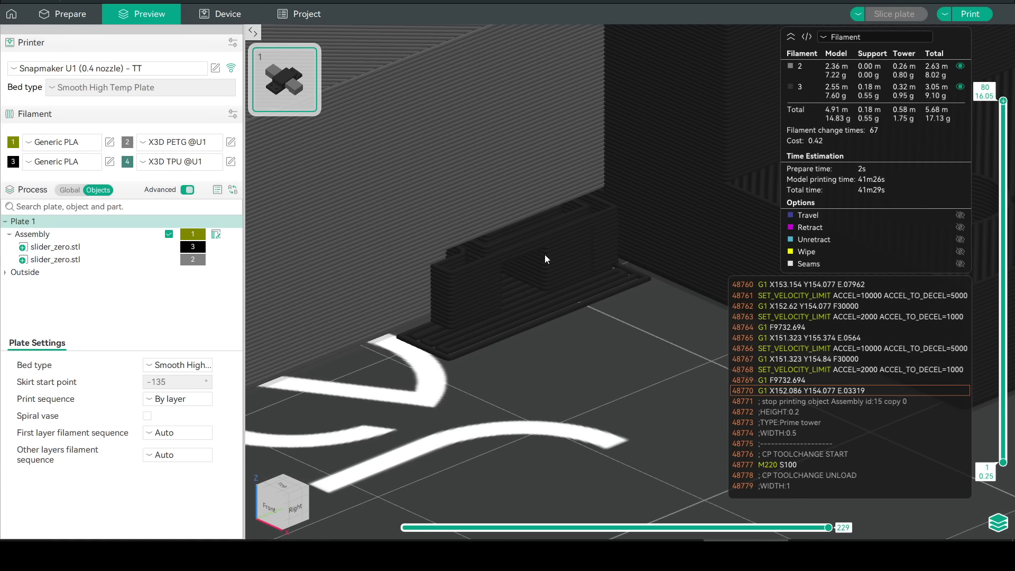